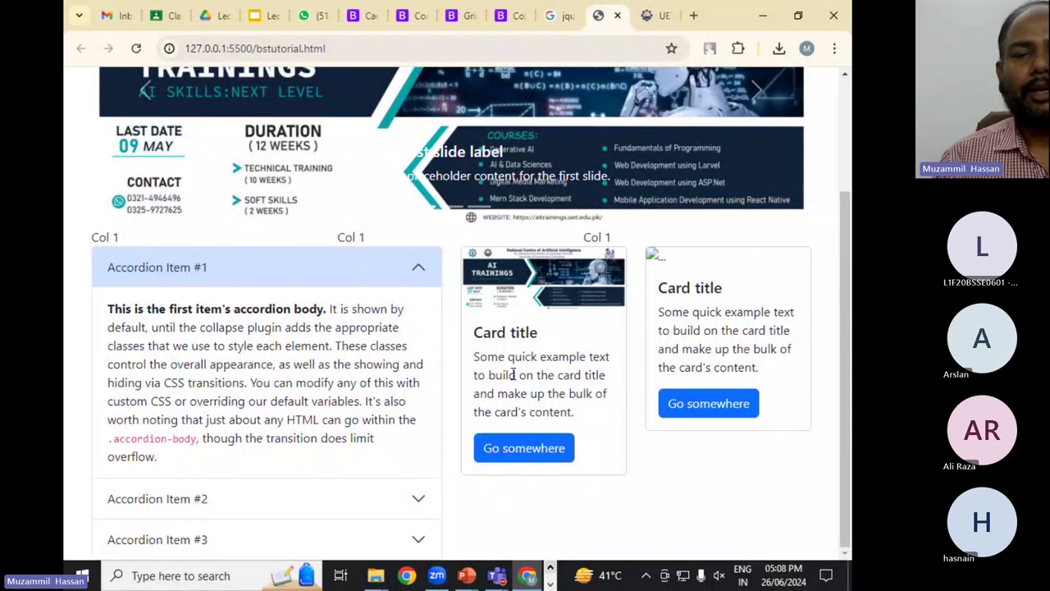
- Switch to Google Classroom and show the classwork of the MERN STACK bootcamp class
scroll(512, 385, down, 2)
scroll(513, 402, up, 2)
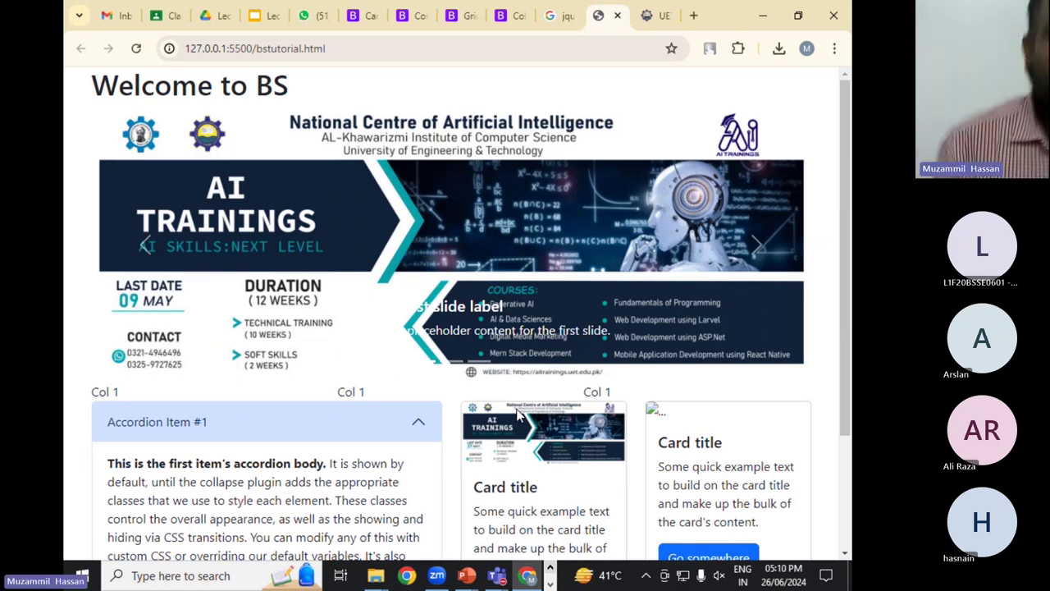
click(178, 20)
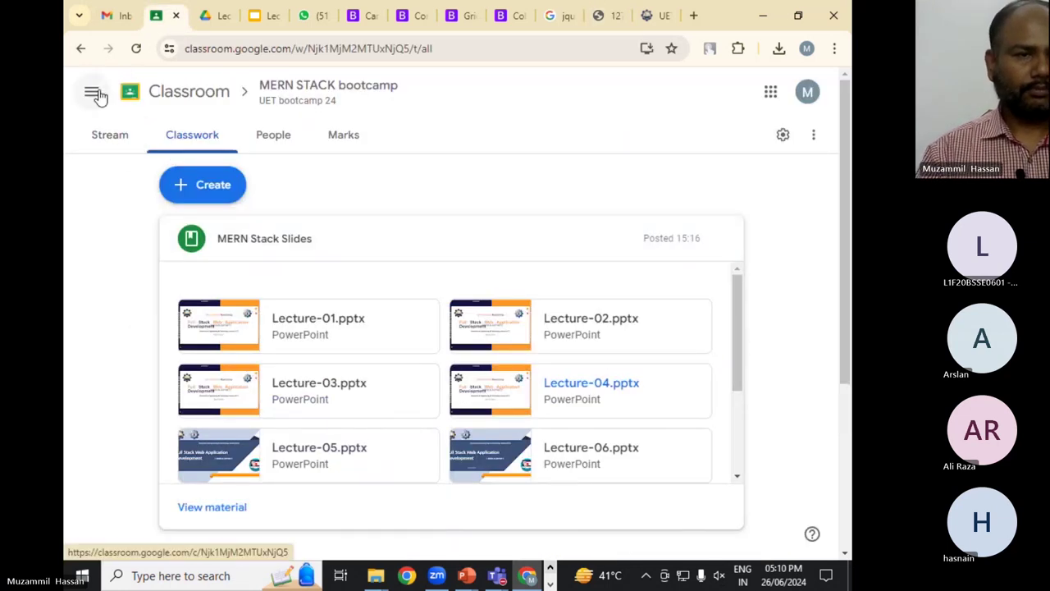
click(328, 92)
click(192, 134)
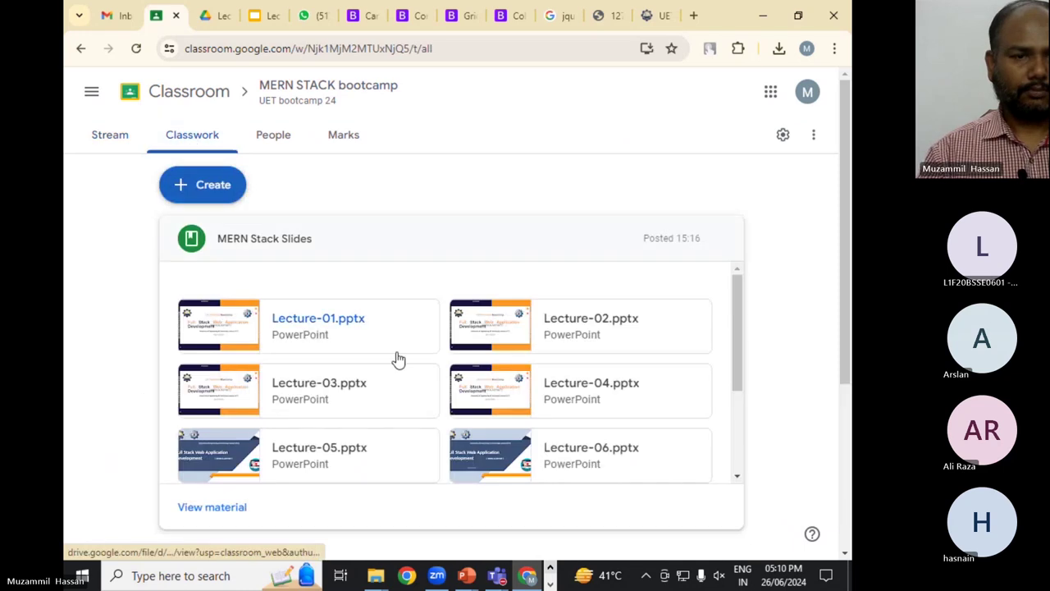
click(212, 186)
click(445, 218)
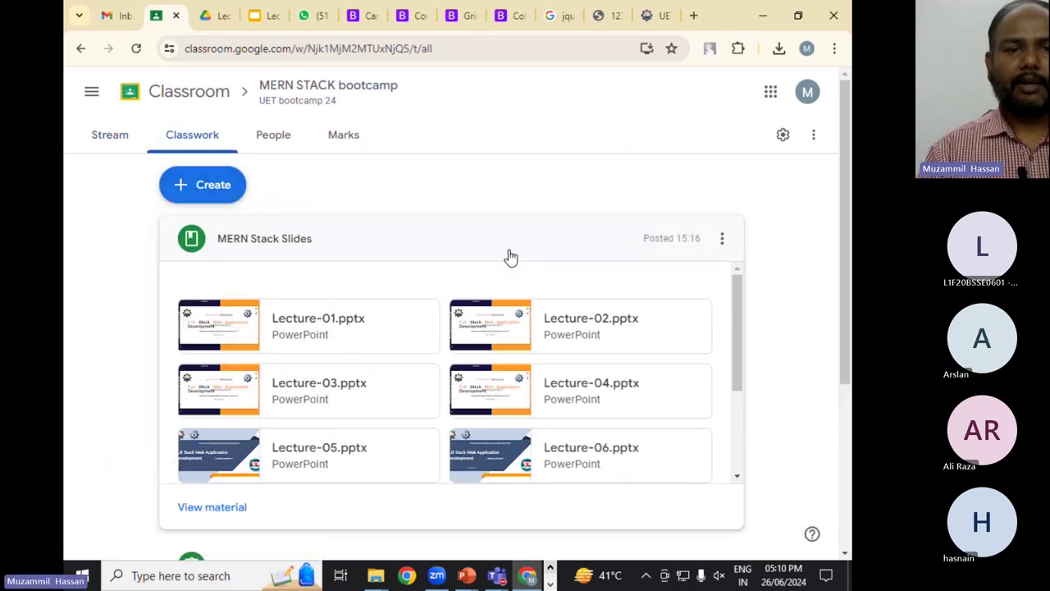
scroll(388, 386, down, 3)
scroll(388, 386, up, 3)
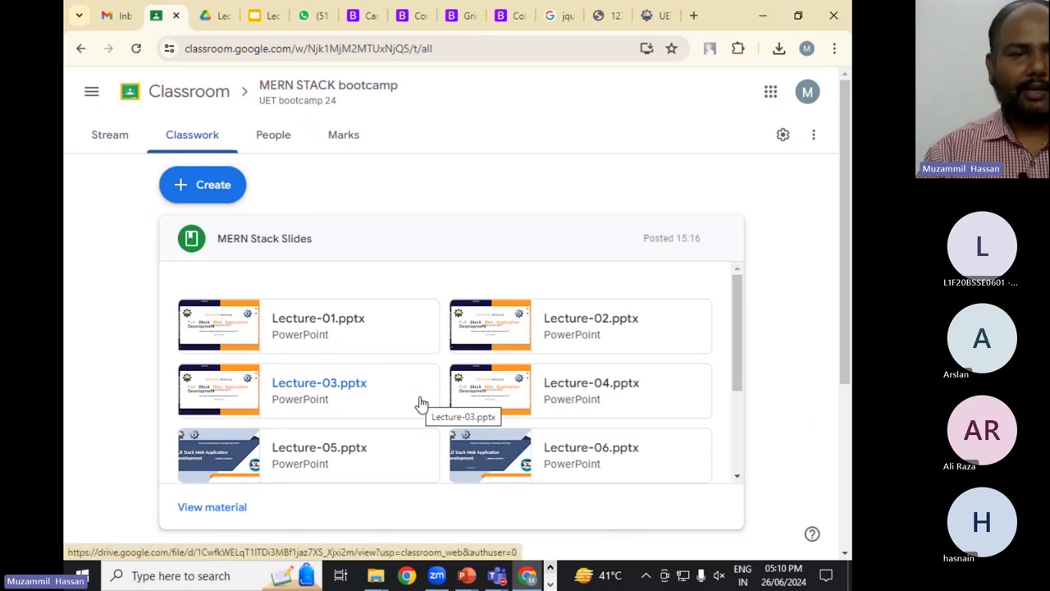
scroll(416, 396, down, 3)
scroll(414, 383, up, 3)
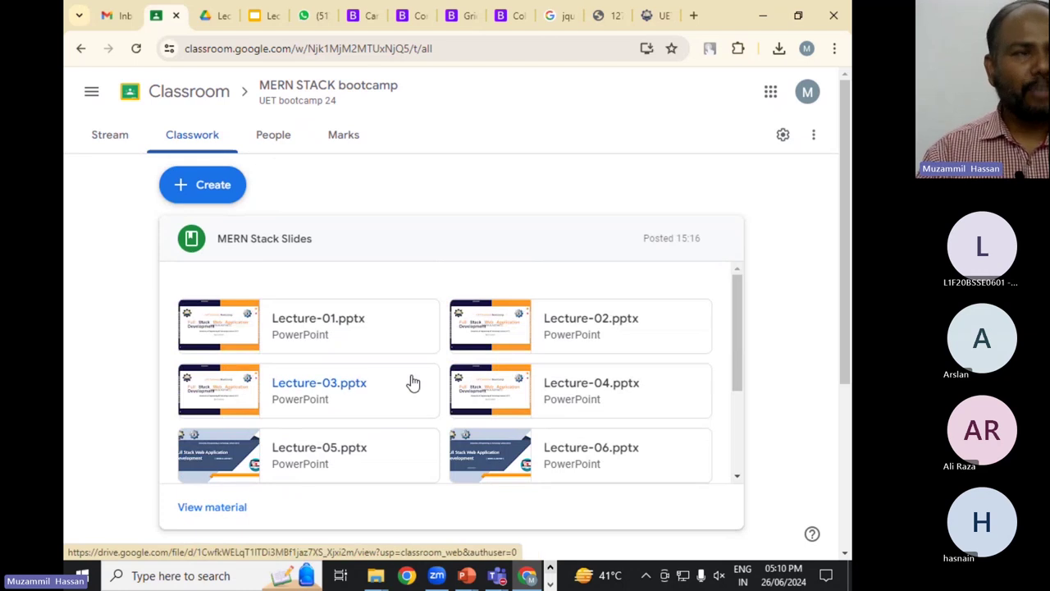
- Create a new assignment titled "Assignment # 5 | Bootstrap Based Layout and Website"
click(228, 182)
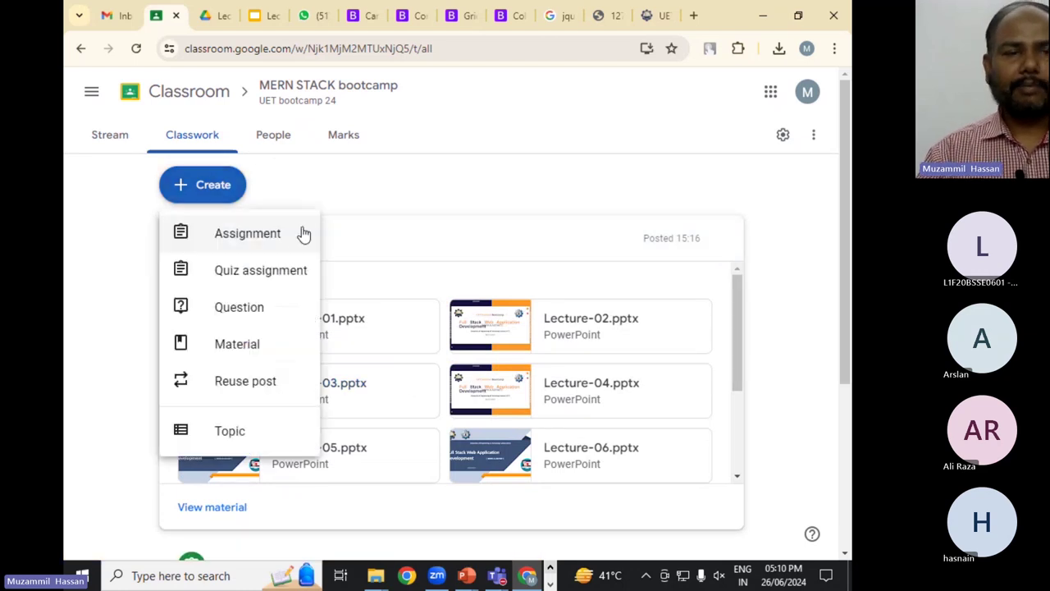
click(277, 241)
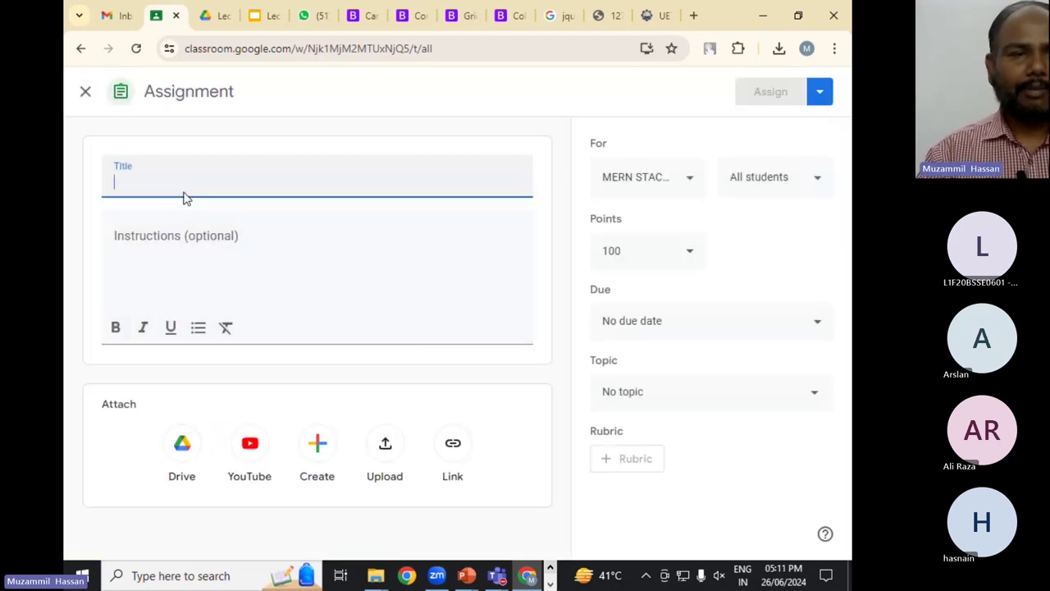
text(Assign)
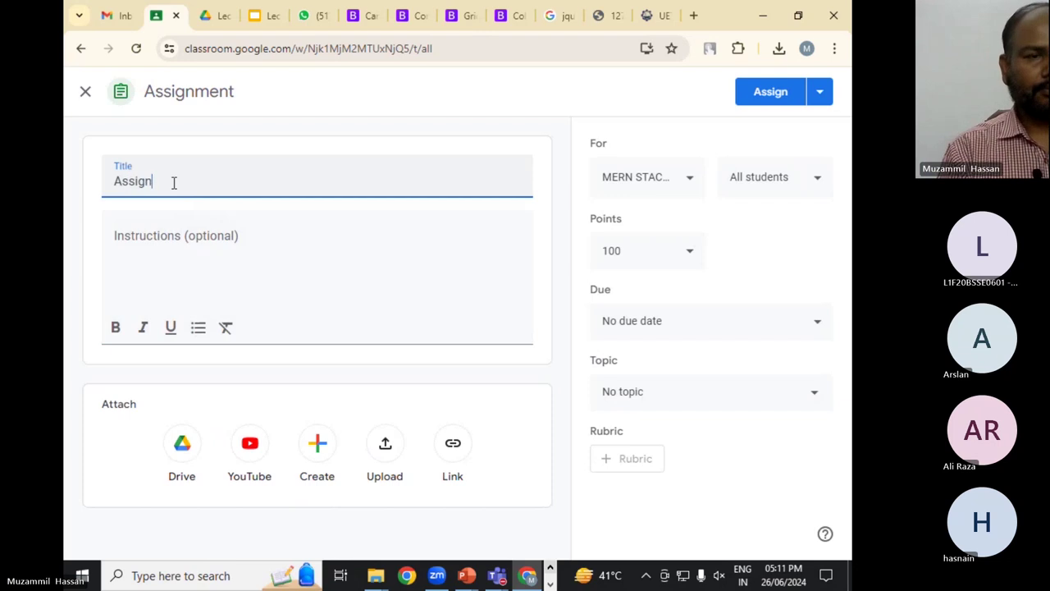
text(ment # )
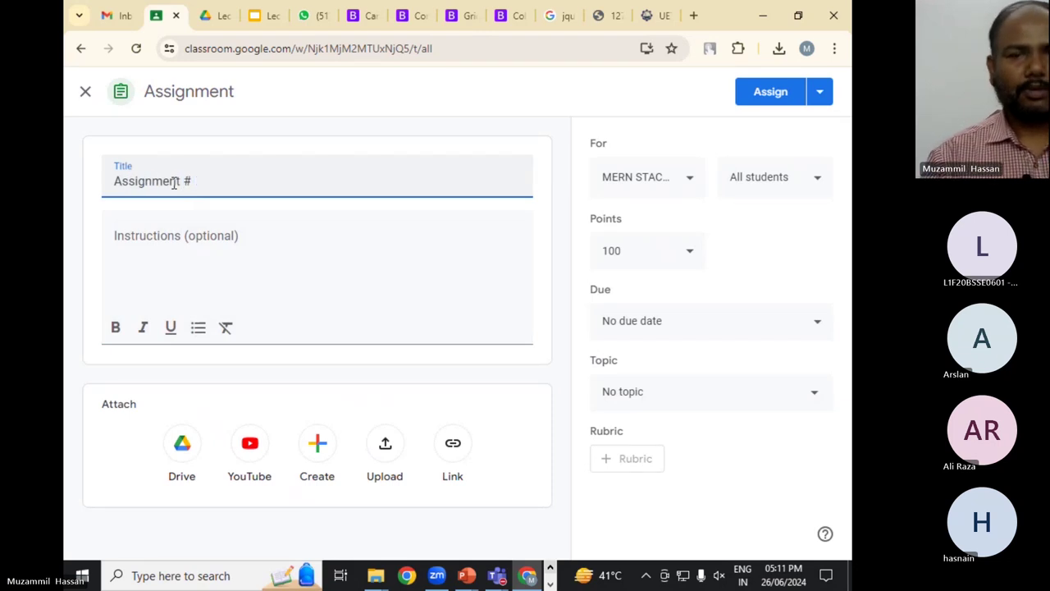
text(5)
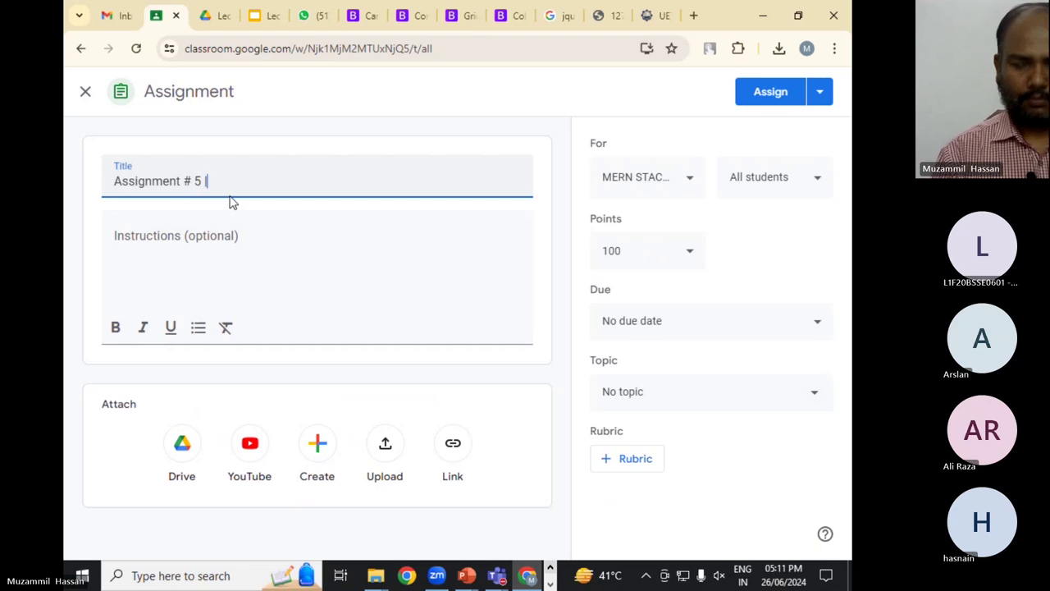
text( | Bootst)
key(BackSpace)
key(BackSpace)
text(tstrap B)
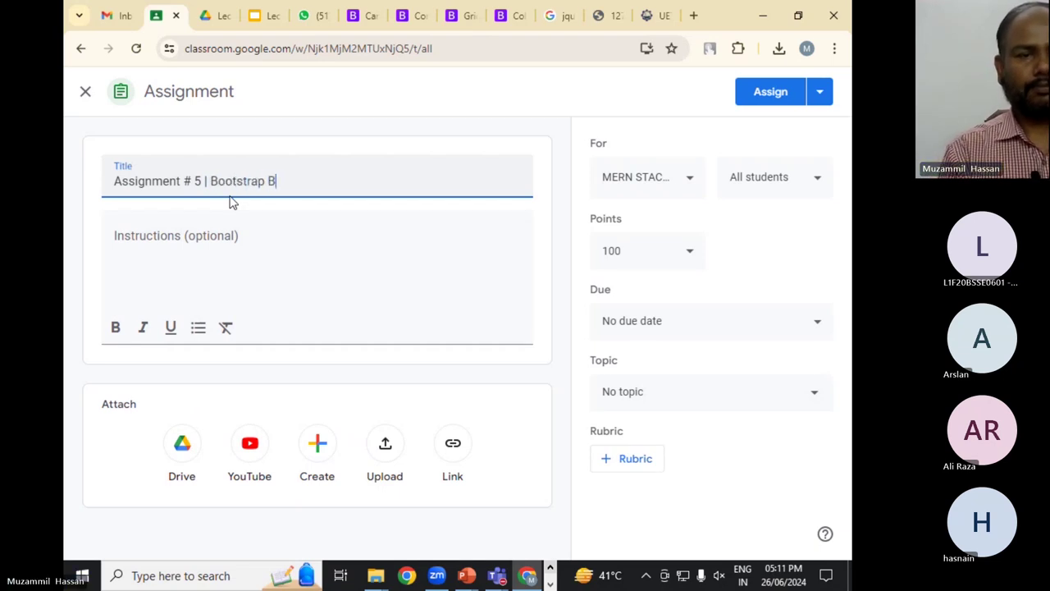
text(ased Layou )
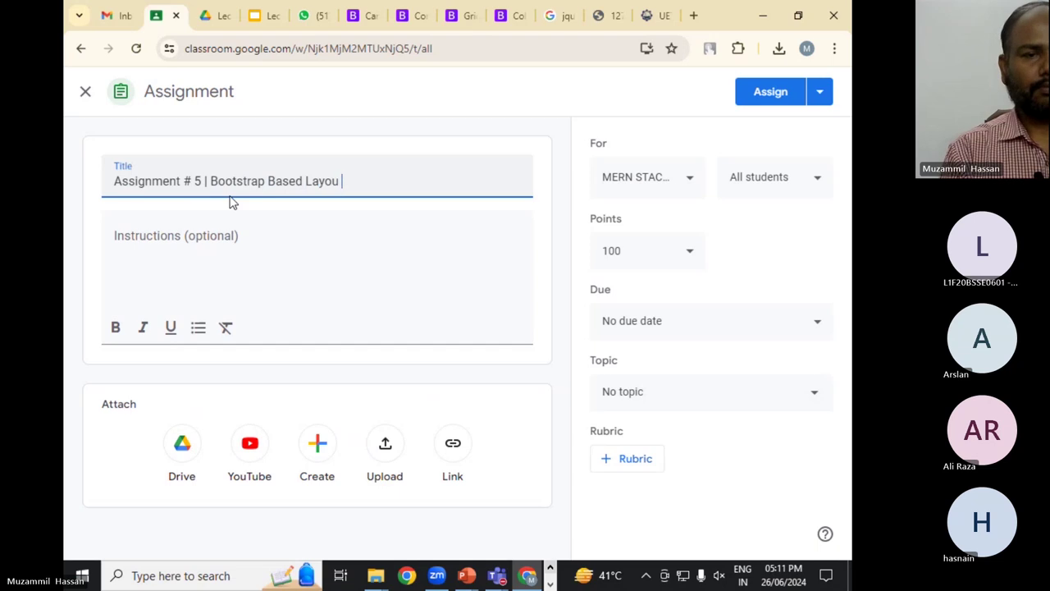
text(at and )
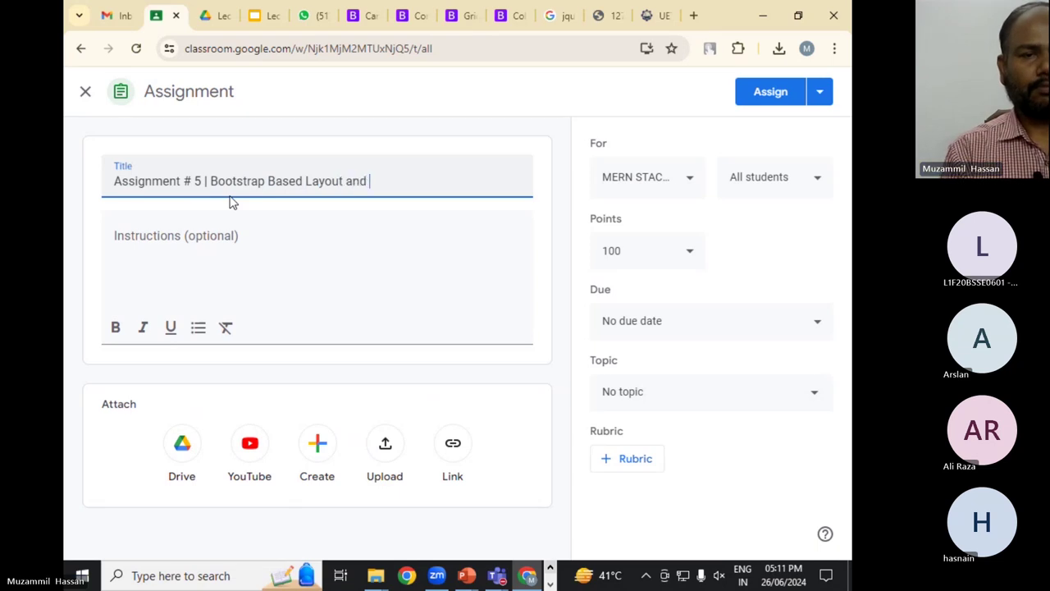
text(Website)
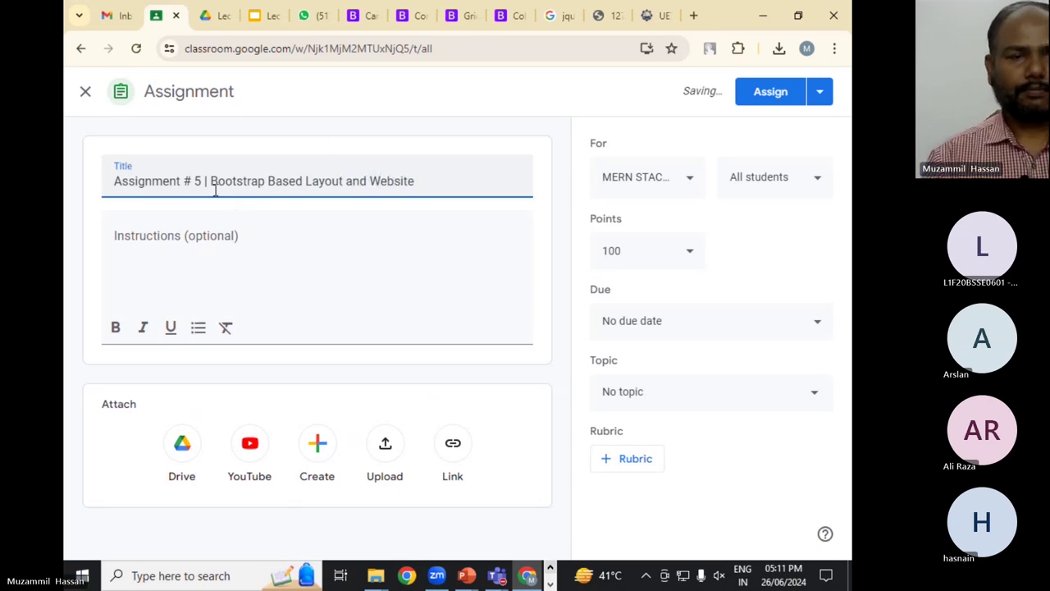
drag(212, 182, 433, 185)
- Begin the assignment instructions with "Dear Students !" and, after a blank line, "Create a website having 5 pages,"
click(328, 243)
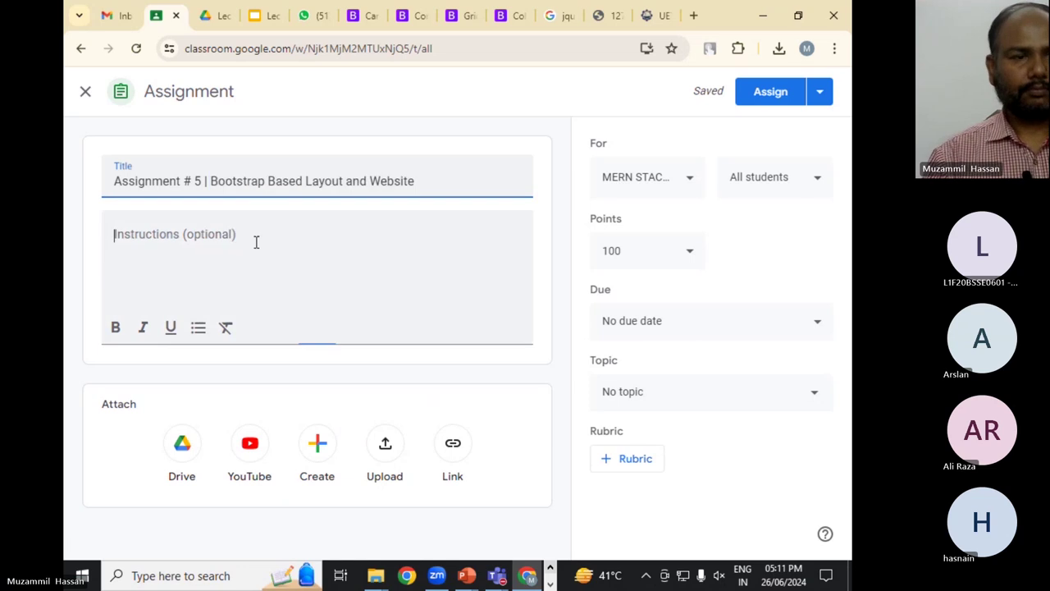
text(Dear Student)
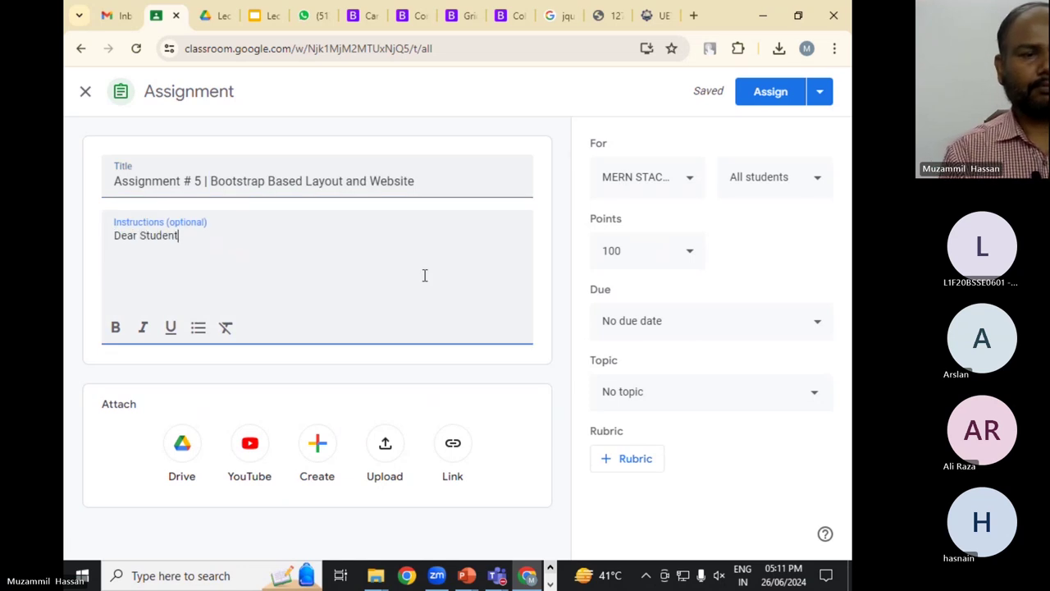
text(s Create a website have)
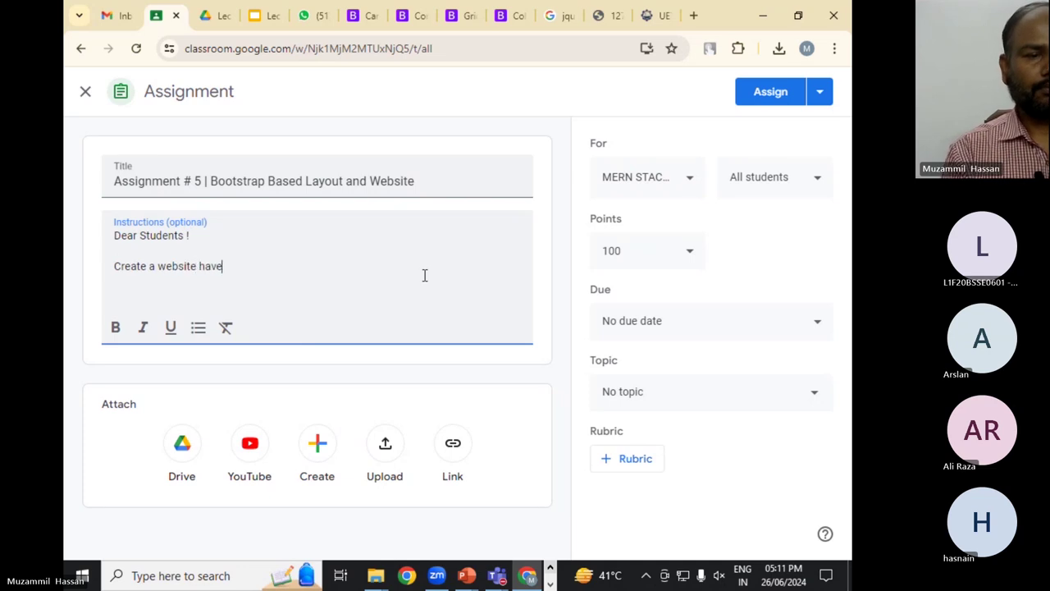
key(BackSpace)
text(ing 5 pa)
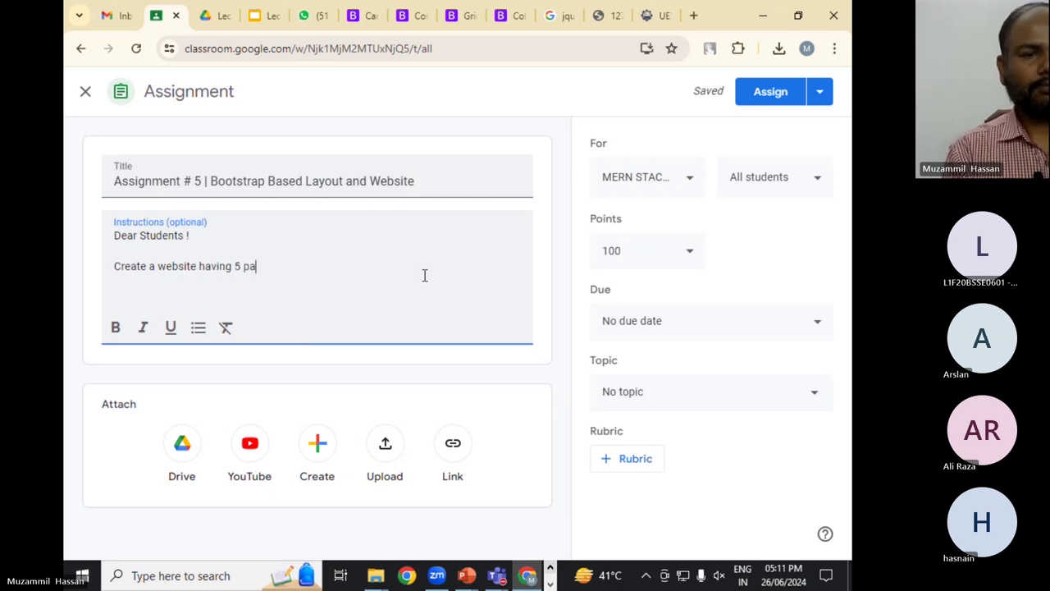
text(ges,)
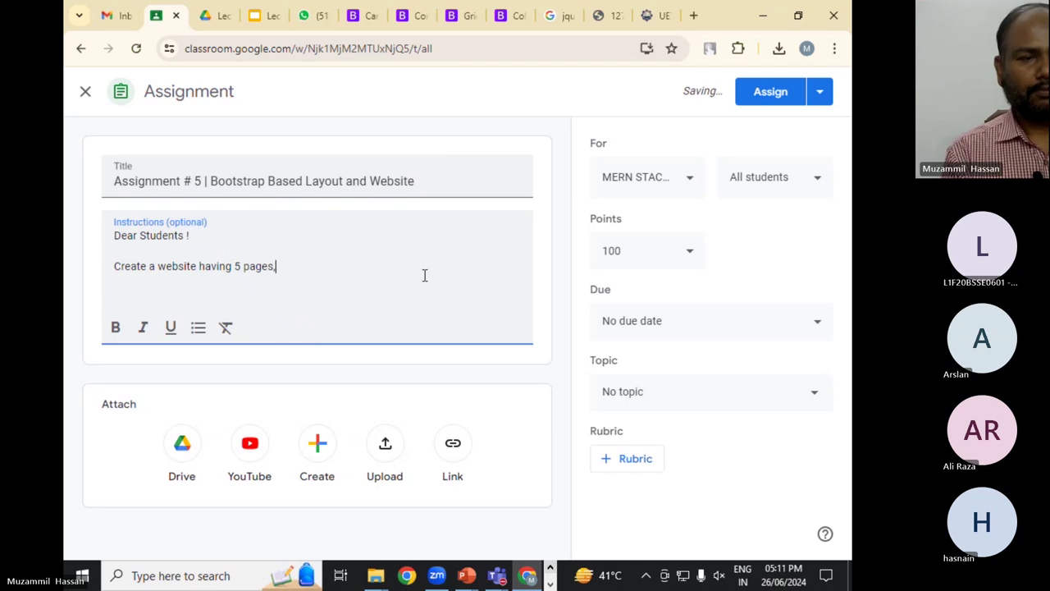
- Continue the instructions sentence with "each page must has different design based on Bootstrap using Grid and Components"
text( each page)
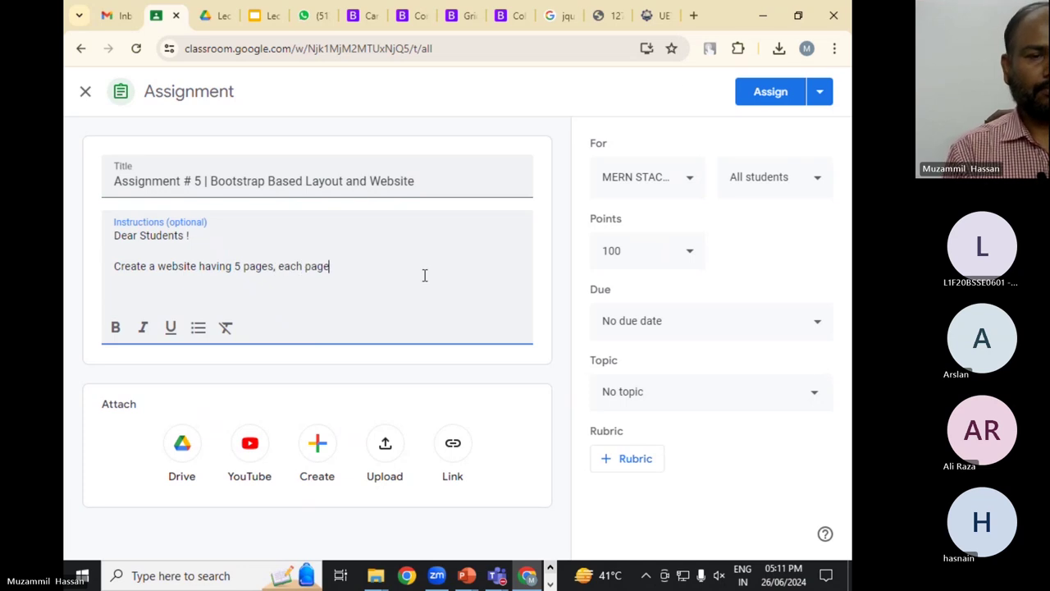
text( must has different d)
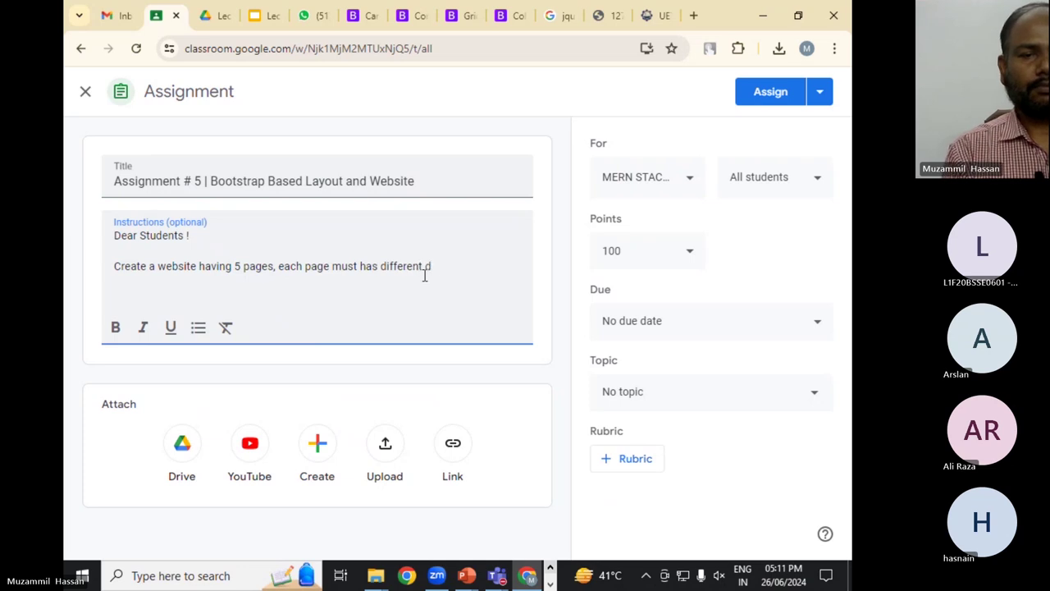
text(esign)
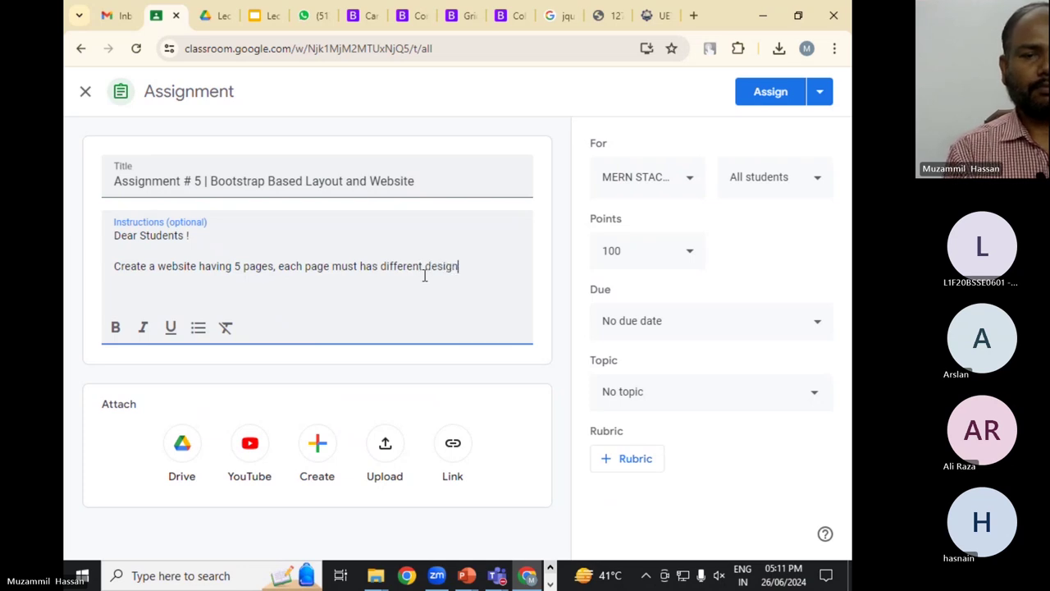
text( based on B)
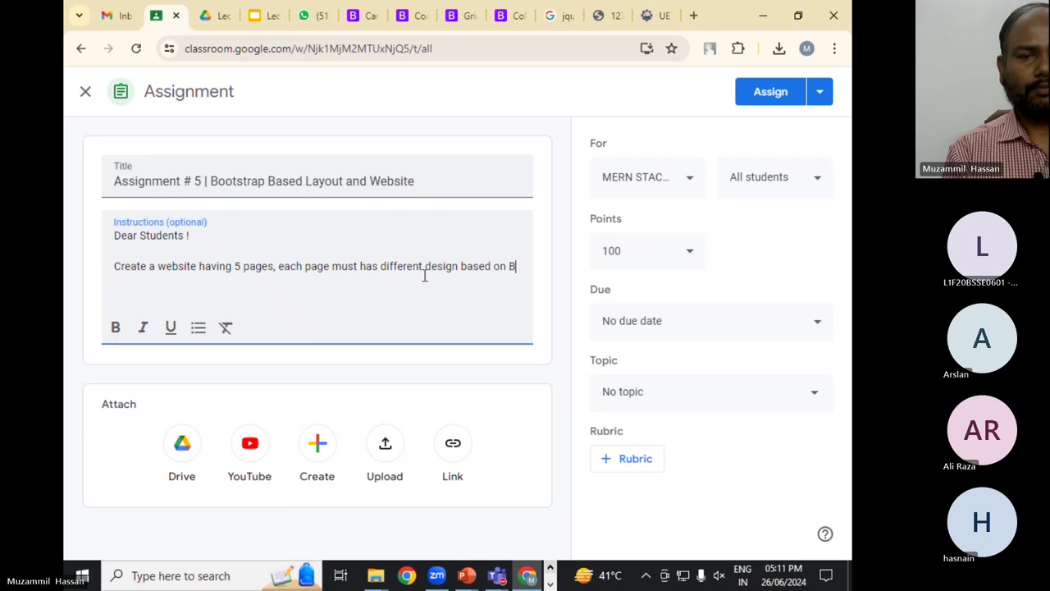
text(oots)
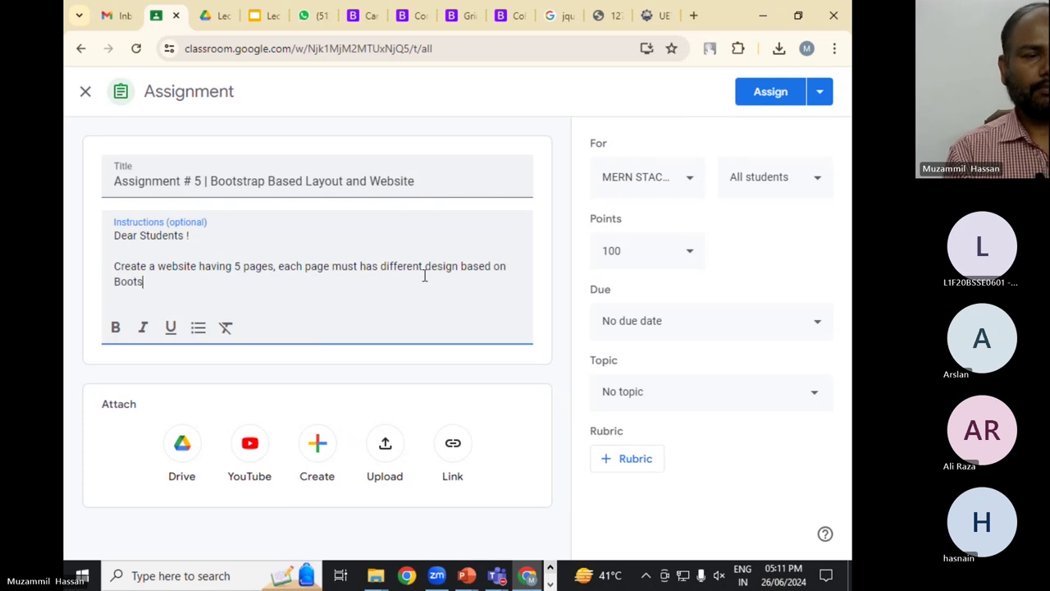
text(trap using)
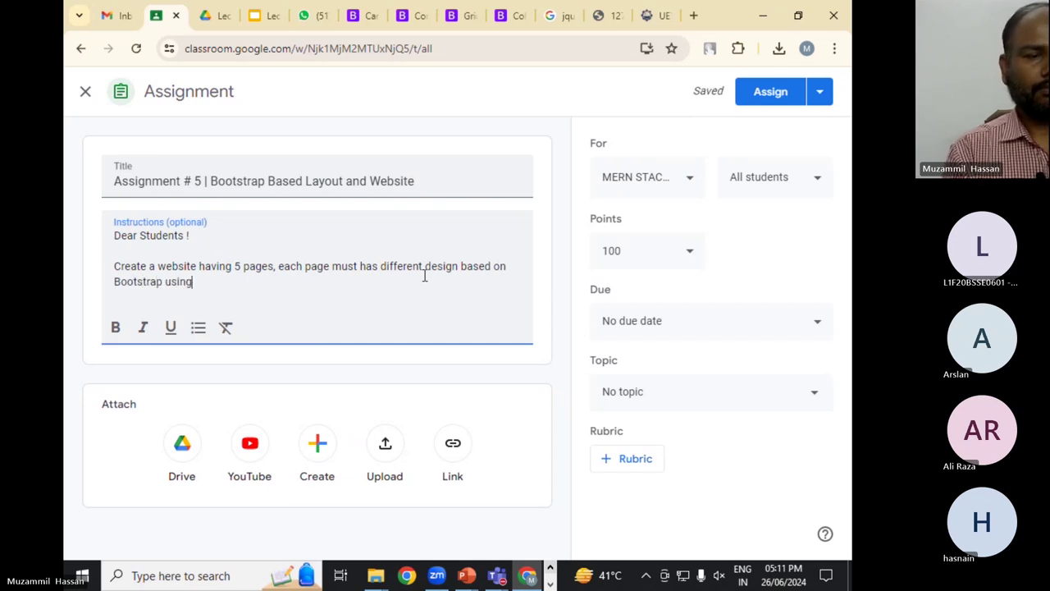
text( Grid and )
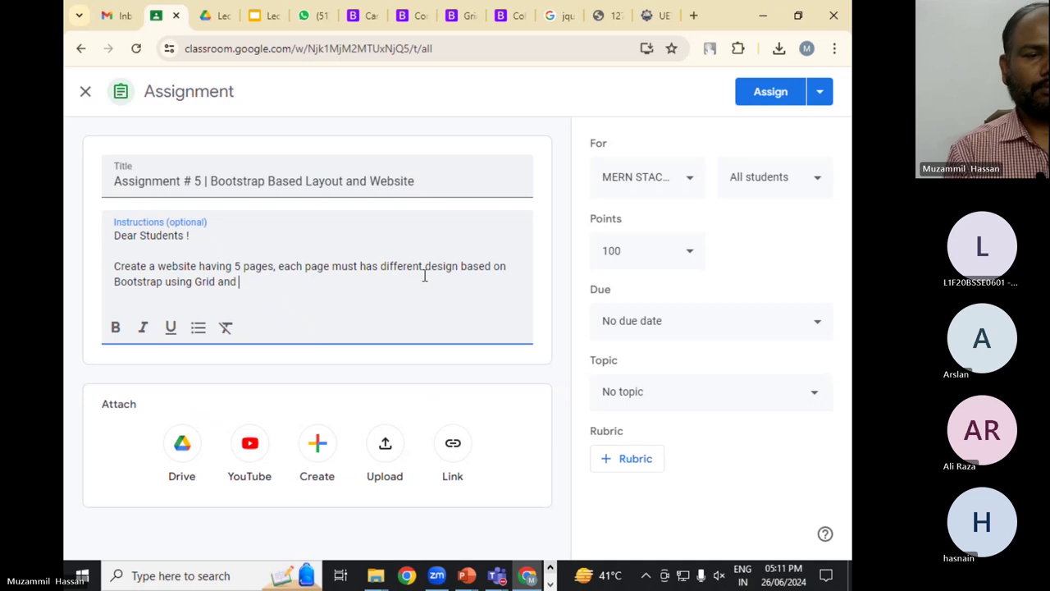
text(Components,)
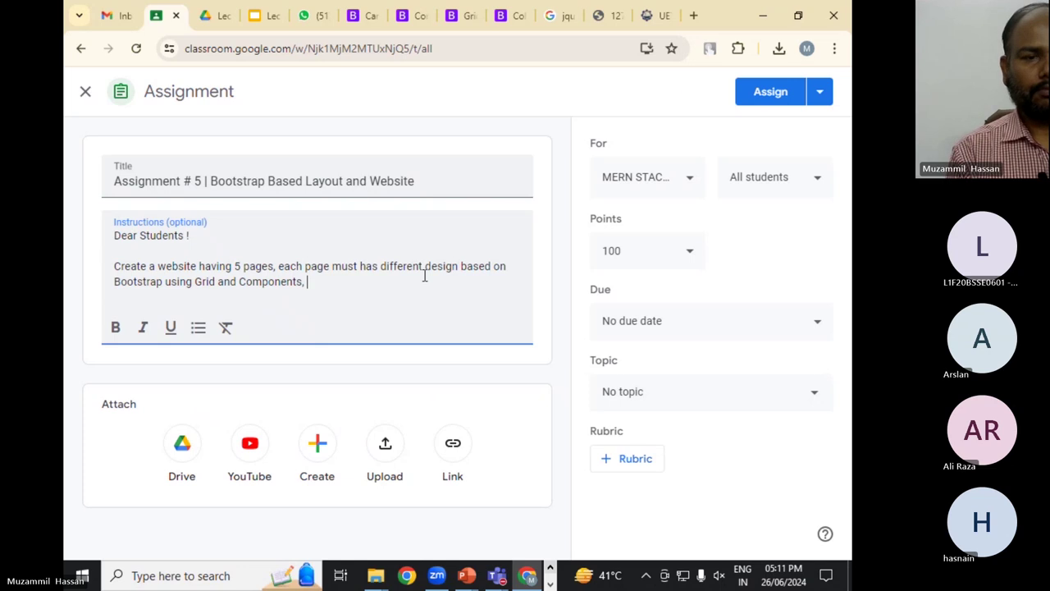
key(BackSpace)
key(BackSpace)
- End that sentence with a period and add "For this choose any template and create similar website layout." to the instructions
text(. For this c hoo)
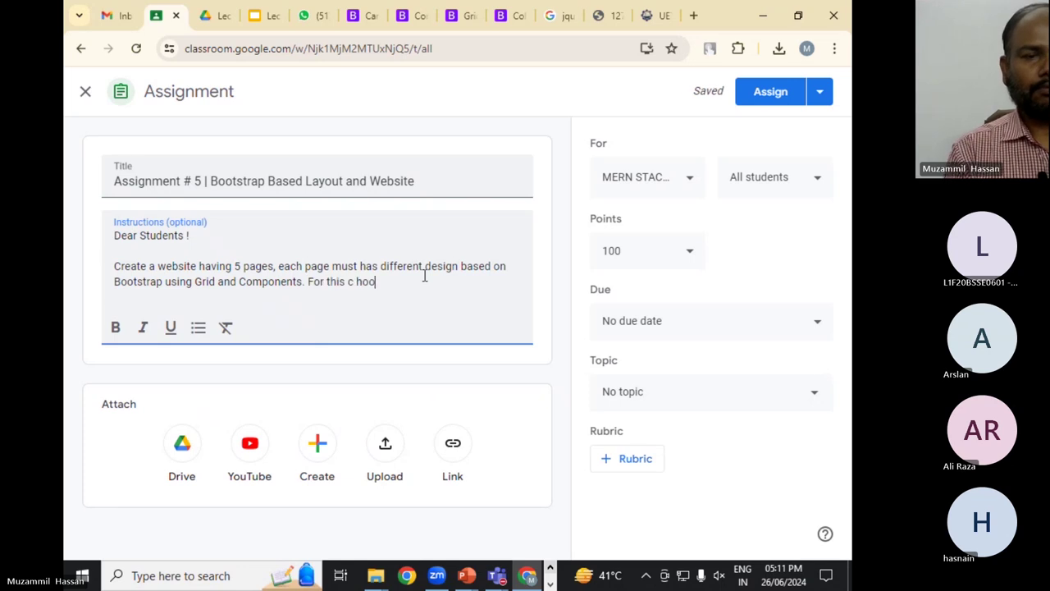
text(chosse)
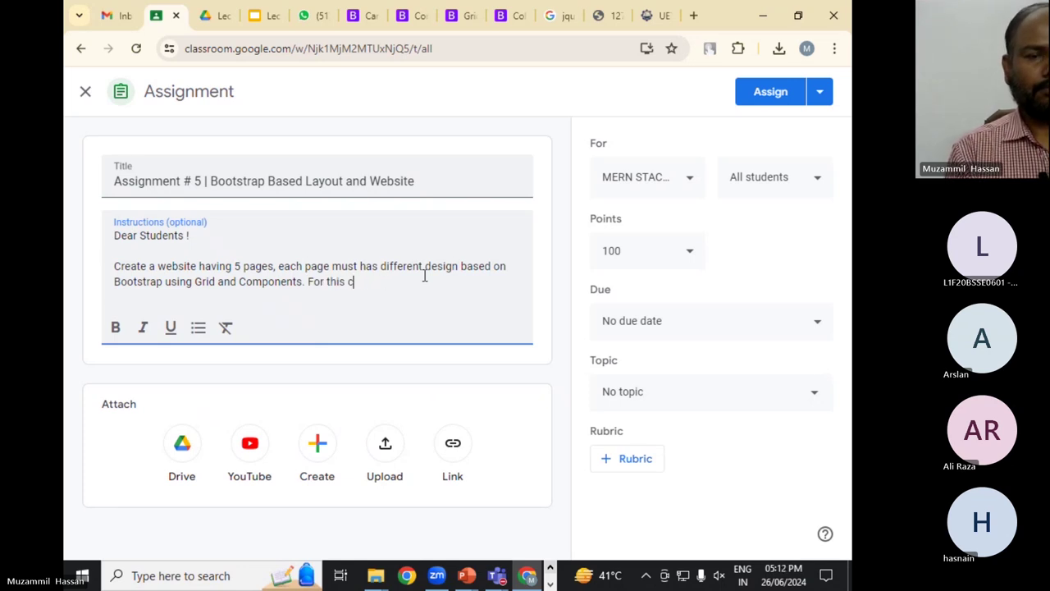
key(BackSpace)
key(BackSpace)
key(BackSpace)
key(BackSpace)
text(ose )
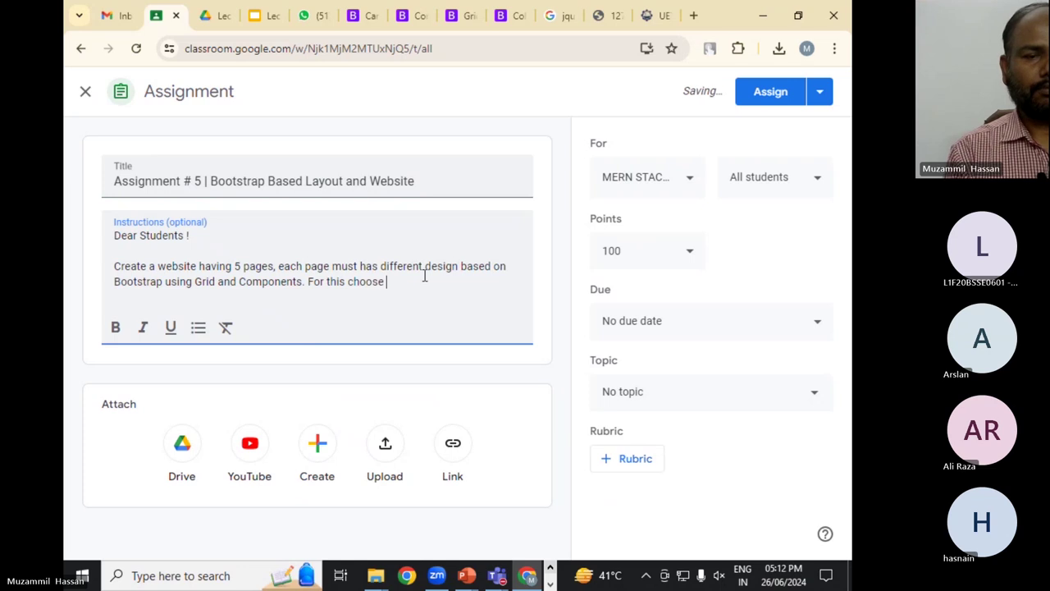
text(any template and create similar website la)
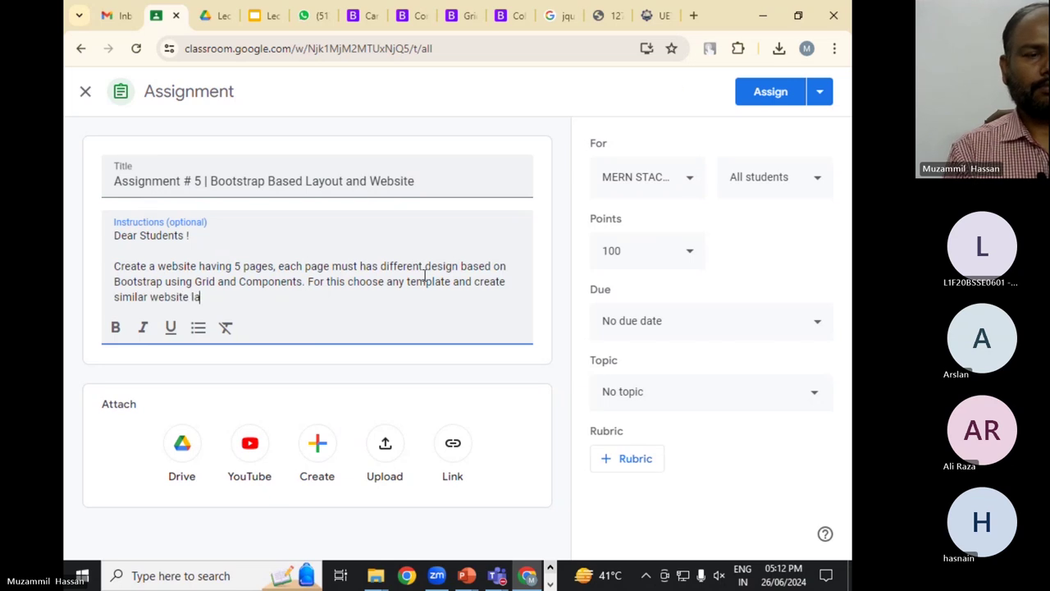
text(yout.)
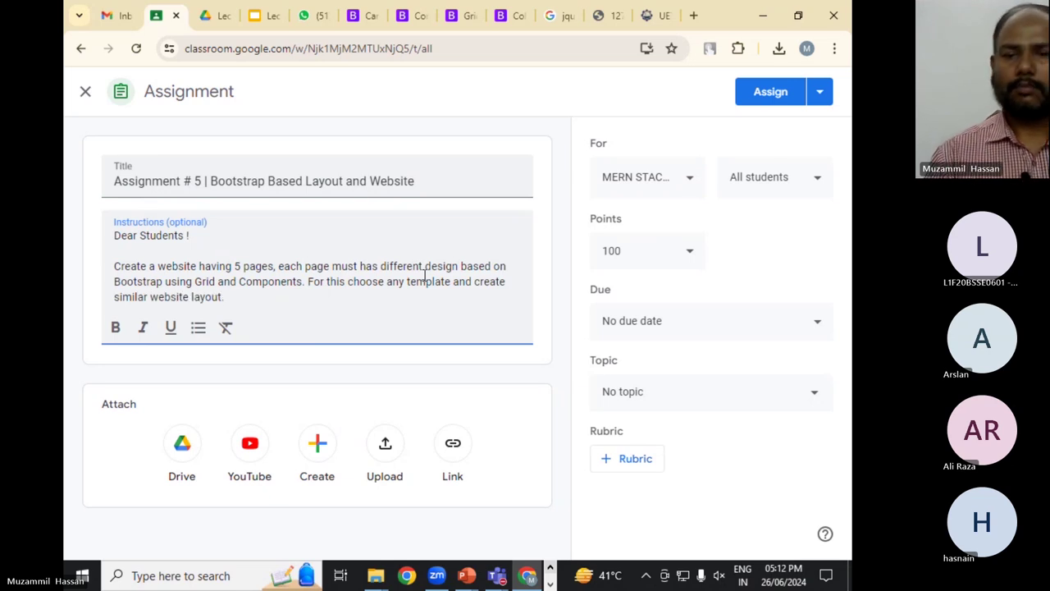
- Set the assignment's due date to 30 Jun 2024 and its due time to 23:59
click(722, 321)
click(720, 370)
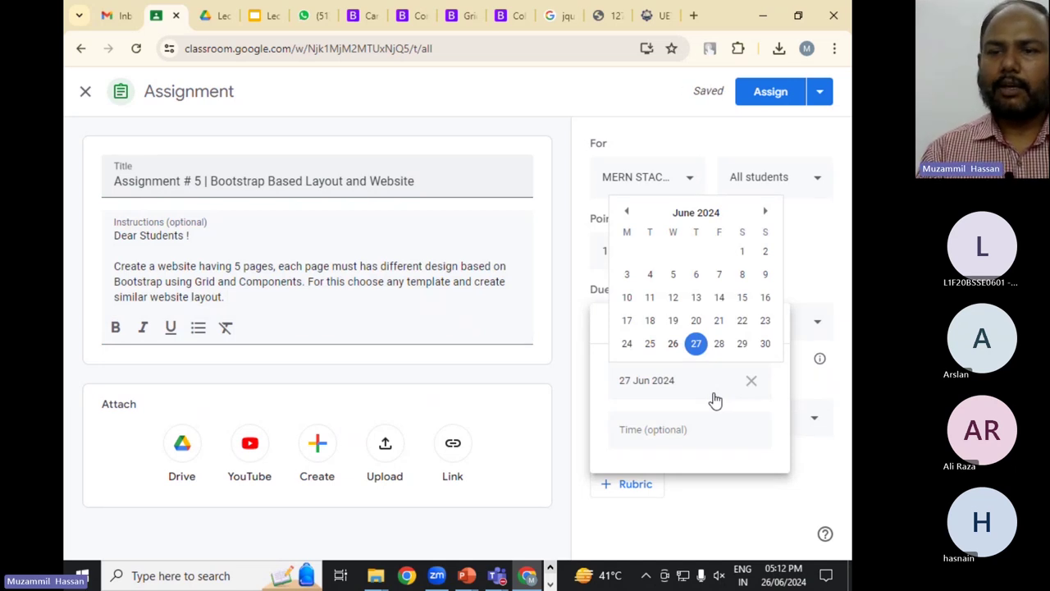
click(765, 343)
click(667, 425)
click(635, 444)
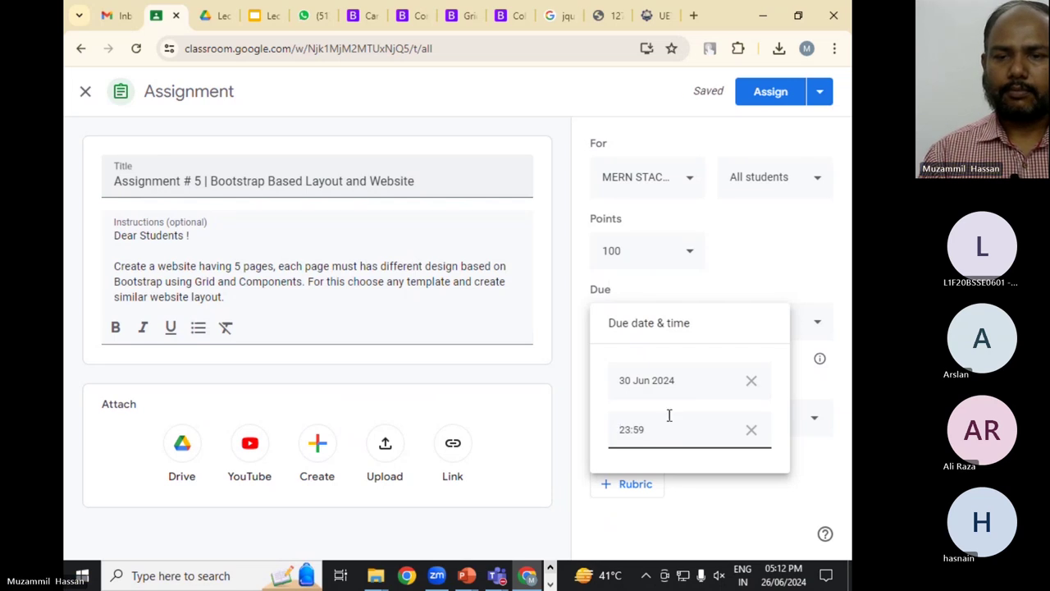
- Set the assignment's due date to 1 Jul 2024
click(739, 382)
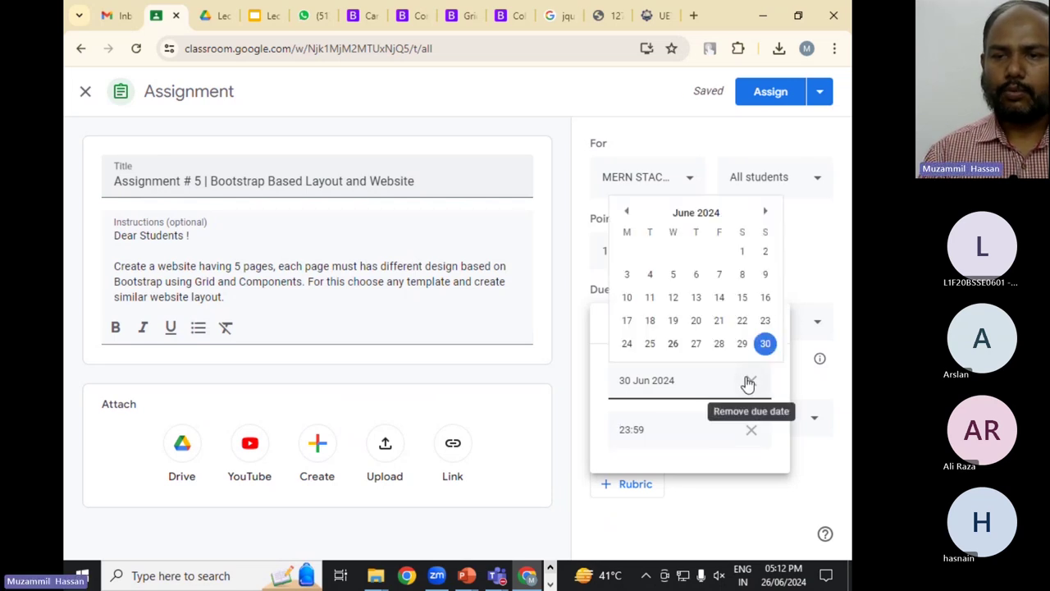
click(766, 214)
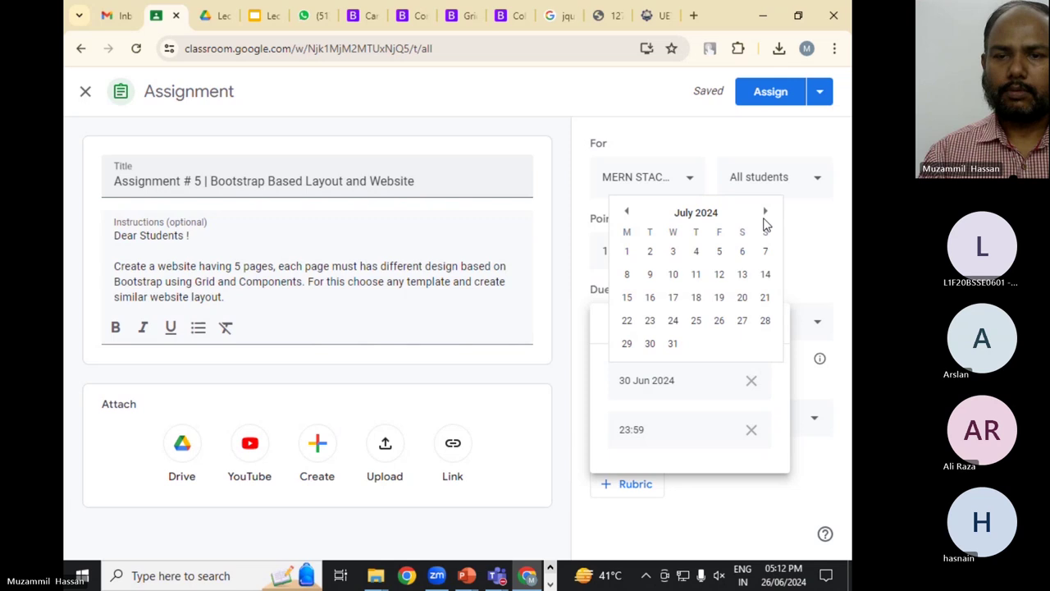
click(627, 253)
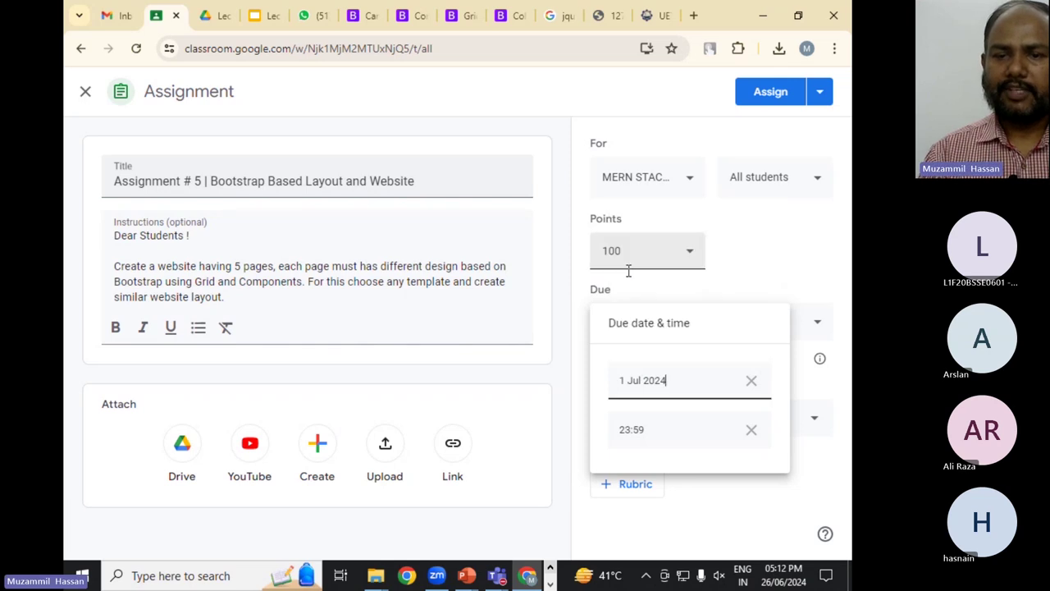
click(661, 433)
click(629, 437)
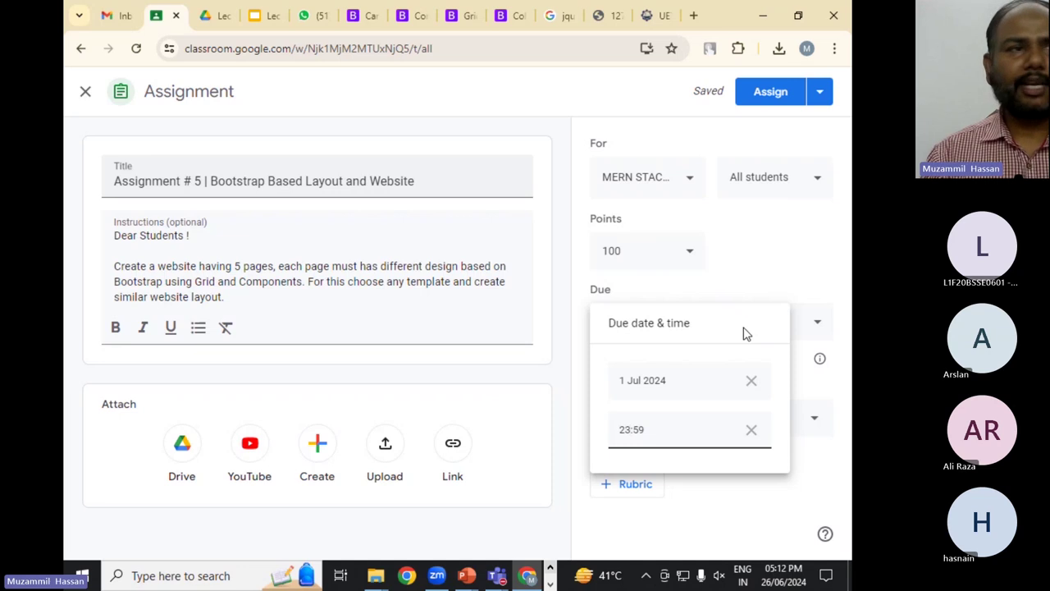
click(740, 270)
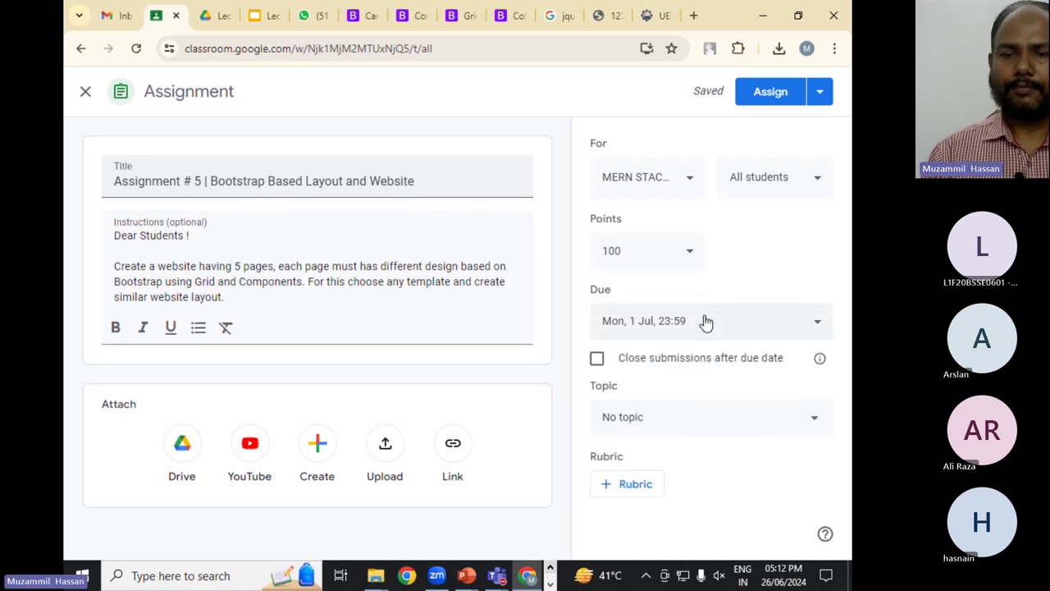
- Set the assignment's due time to 11:59
click(682, 343)
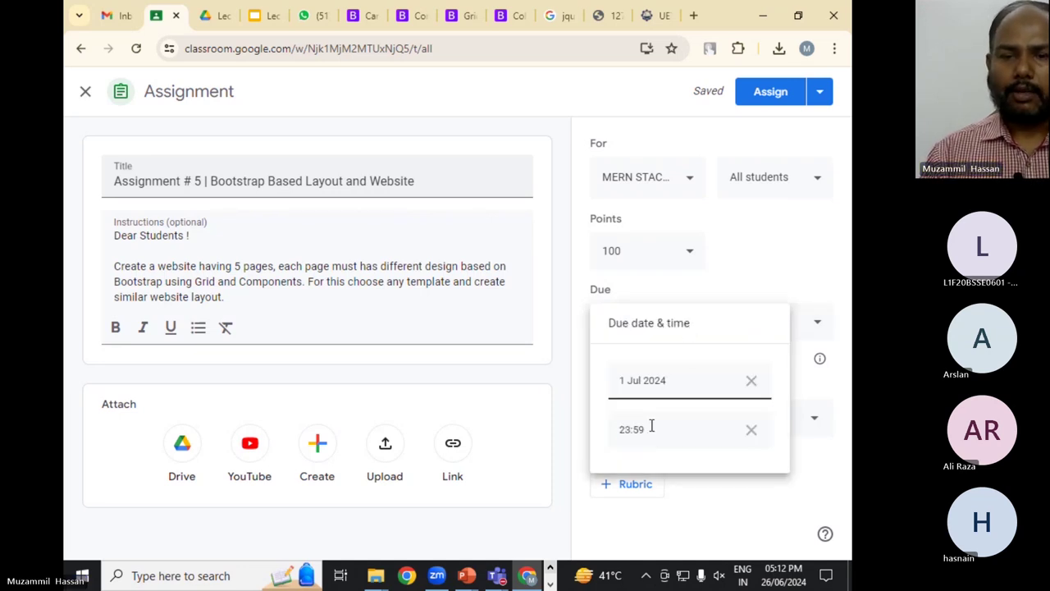
click(629, 434)
drag(630, 435, 619, 433)
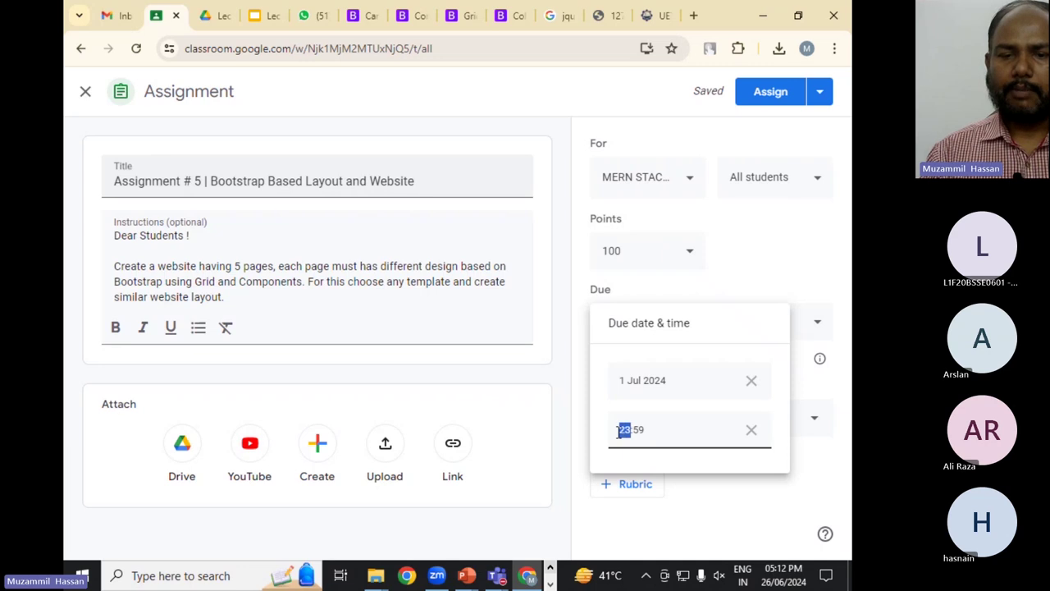
text(1)
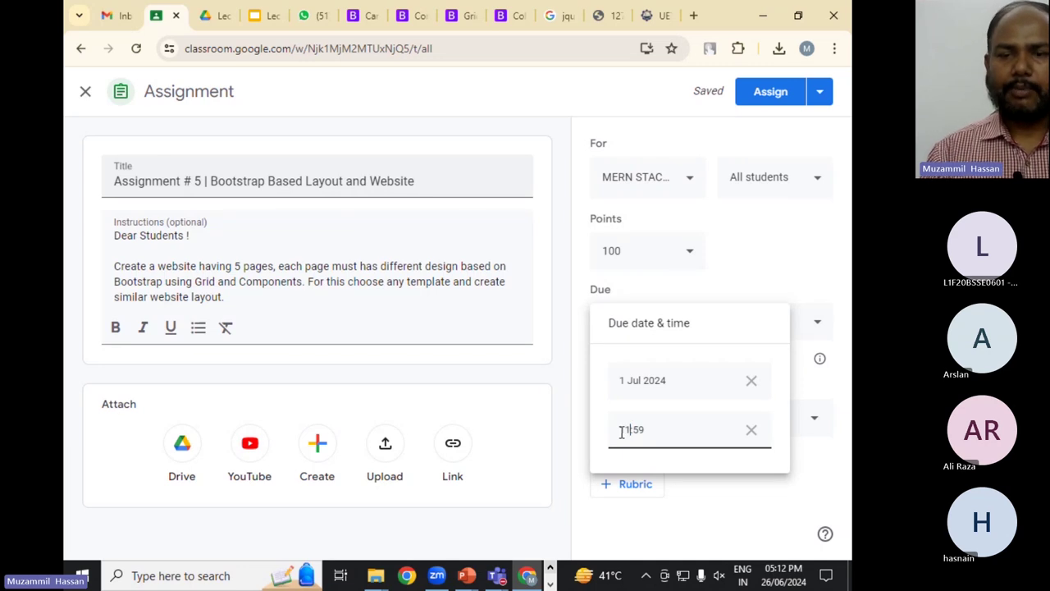
text(1)
click(738, 269)
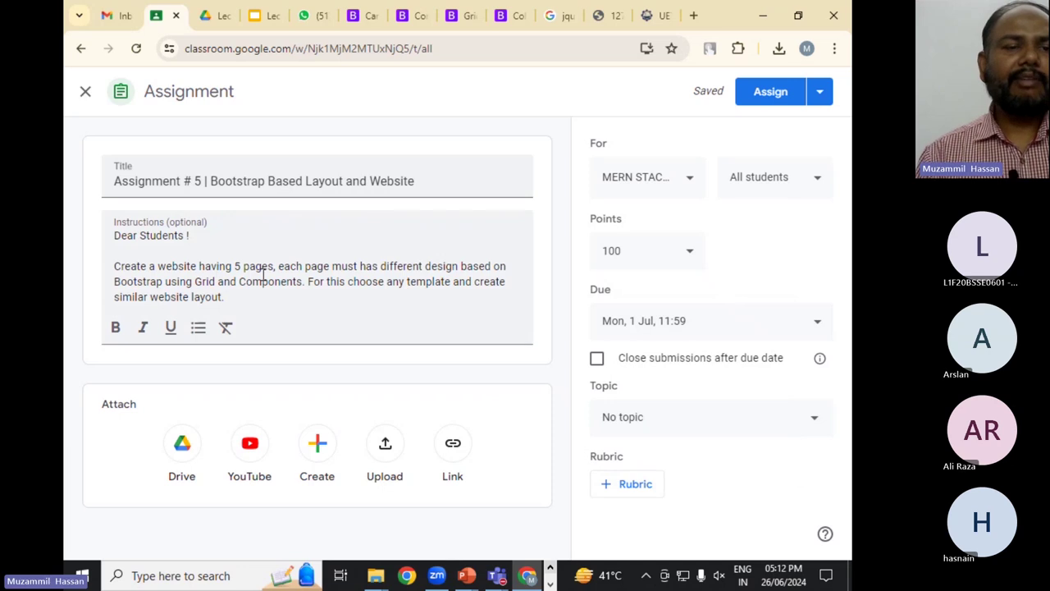
- Correct "Grid" to "Grids" in the assignment instructions
drag(276, 270, 456, 266)
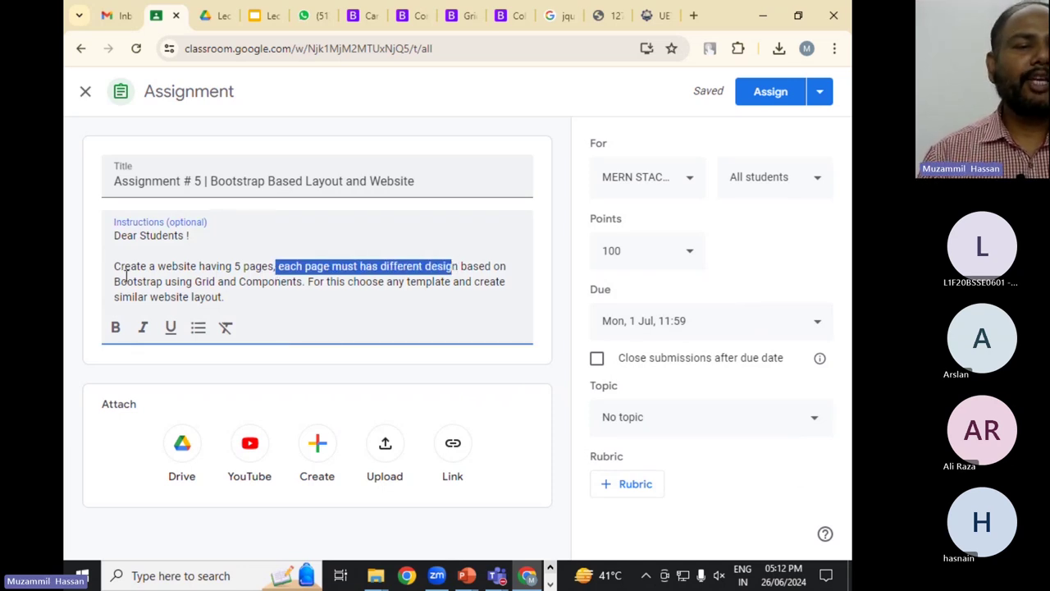
click(215, 283)
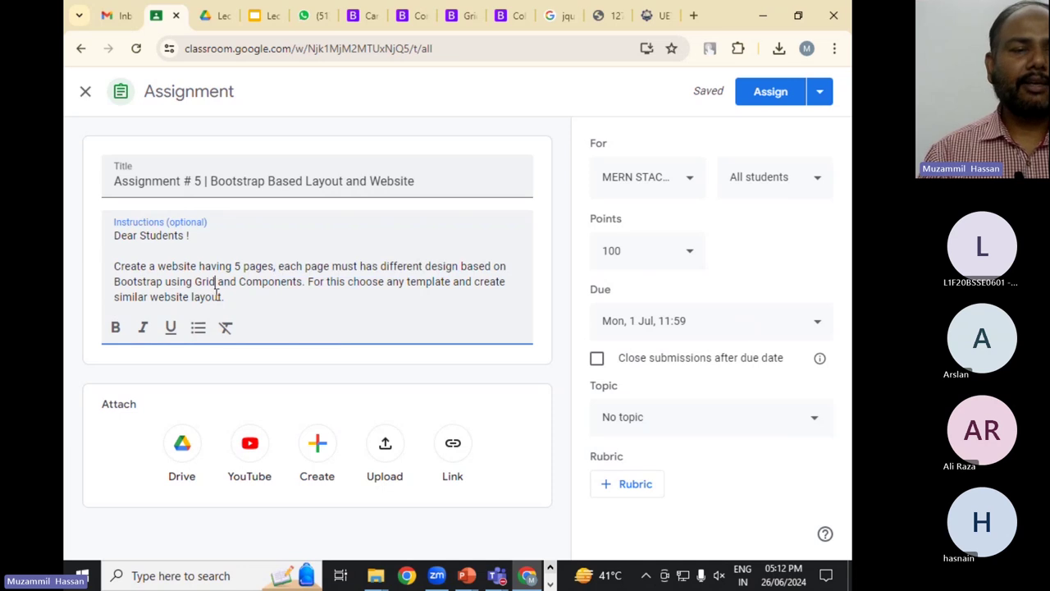
text(w)
key(BackSpace)
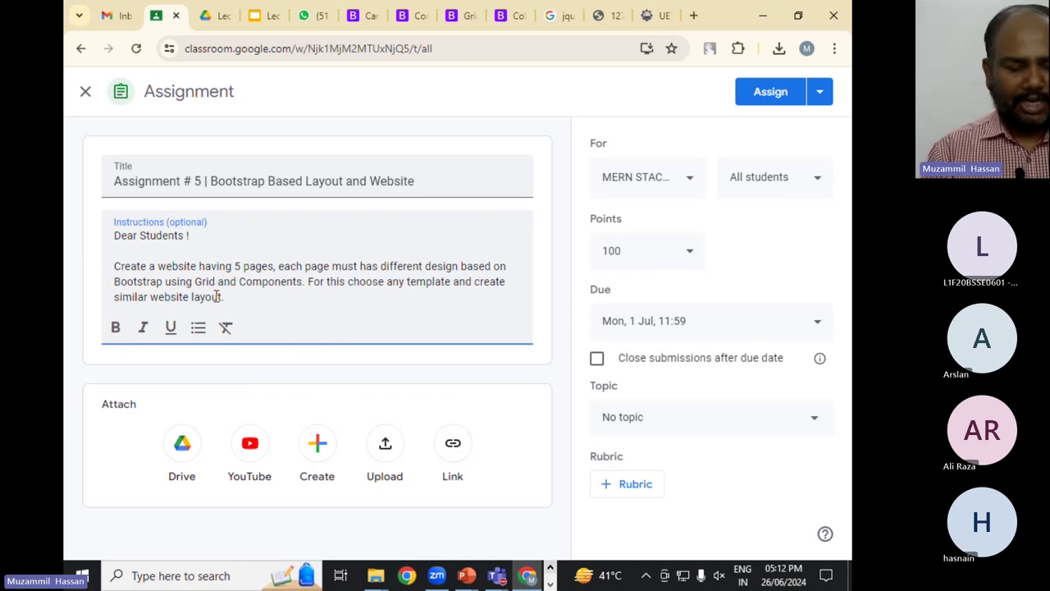
text(s)
click(340, 298)
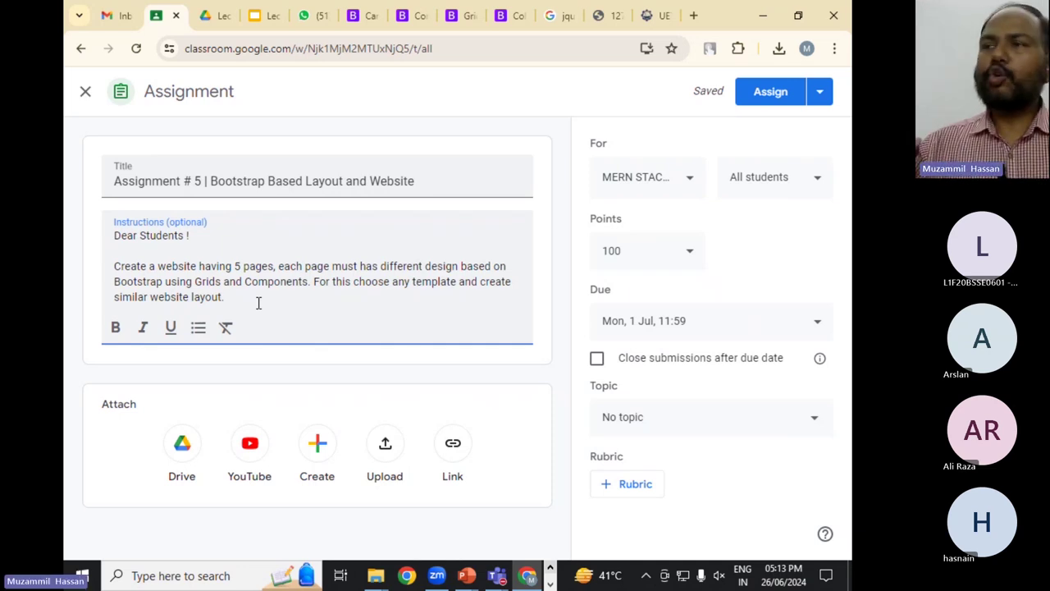
- Assign the finished assignment to the class and check its post in the class stream before returning to the classwork list
click(778, 90)
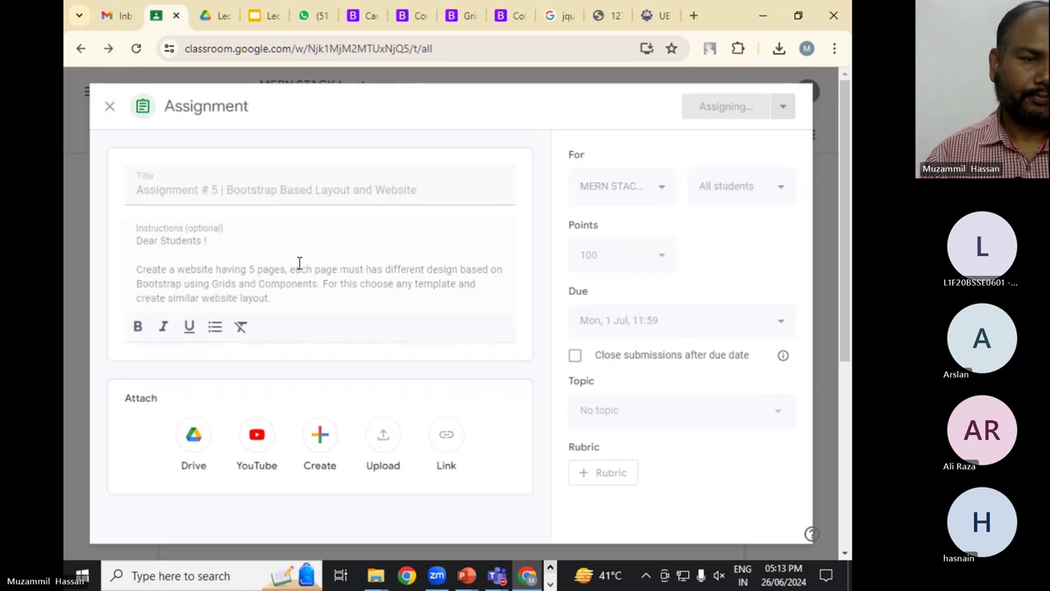
scroll(401, 345, down, 2)
scroll(401, 345, up, 2)
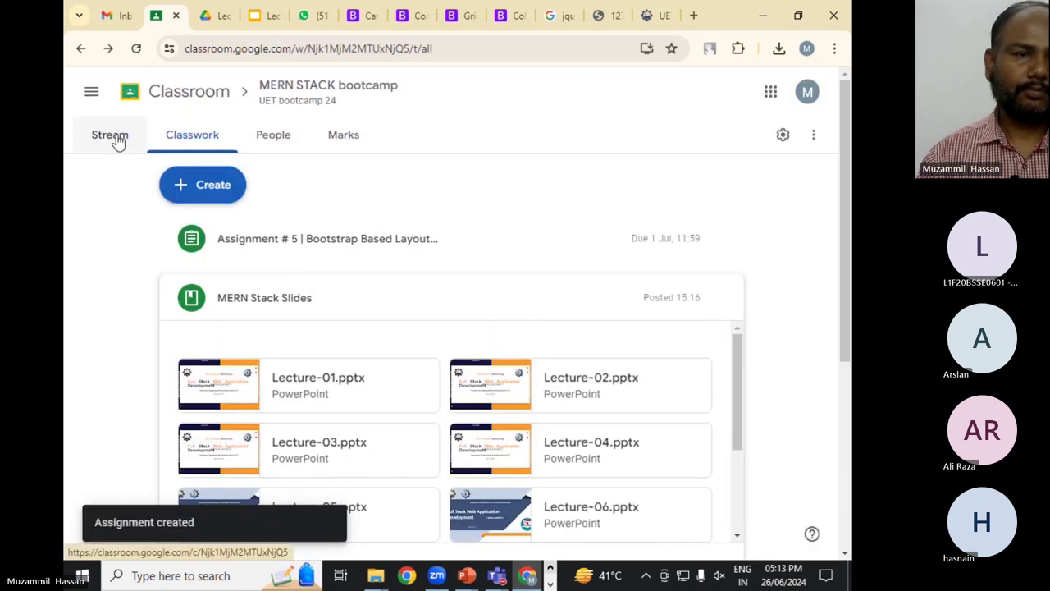
click(112, 137)
scroll(401, 394, down, 1)
scroll(401, 394, down, 2)
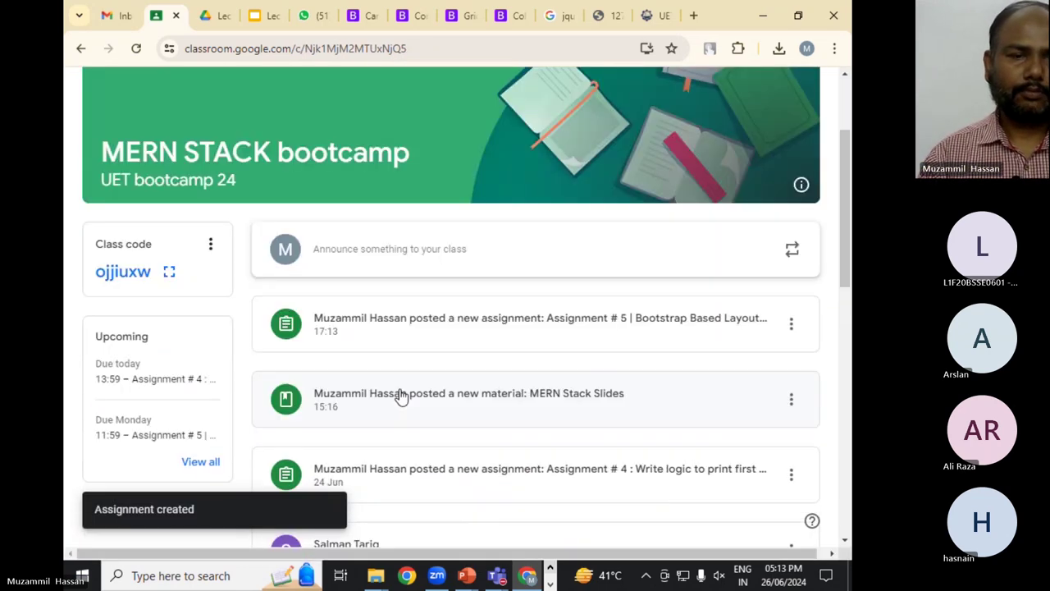
scroll(399, 399, up, 3)
click(193, 137)
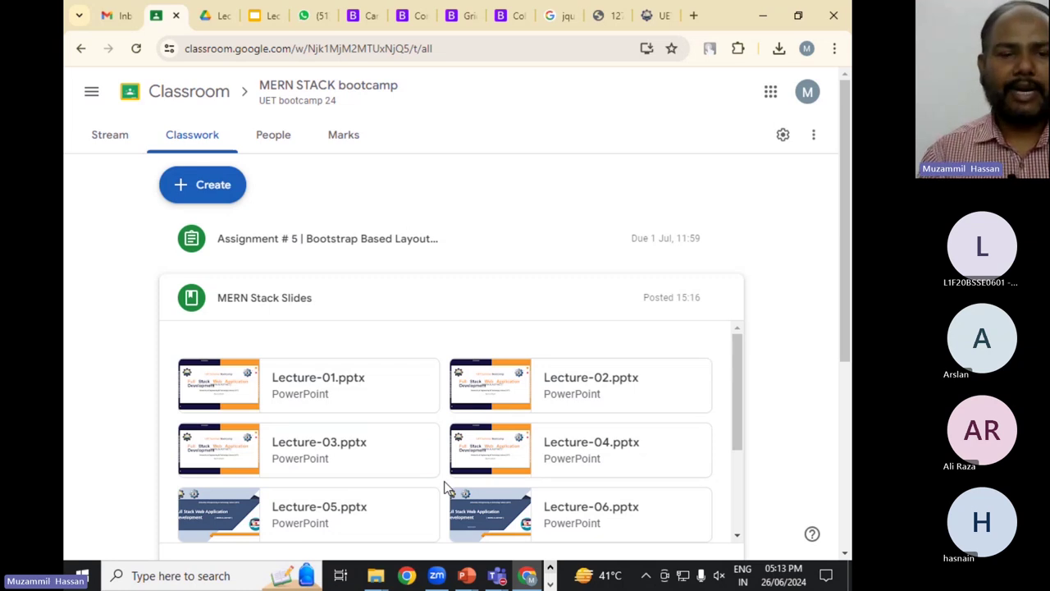
- Switch to the Downloads folder in File Explorer and select Lecture-03.pptx
click(375, 575)
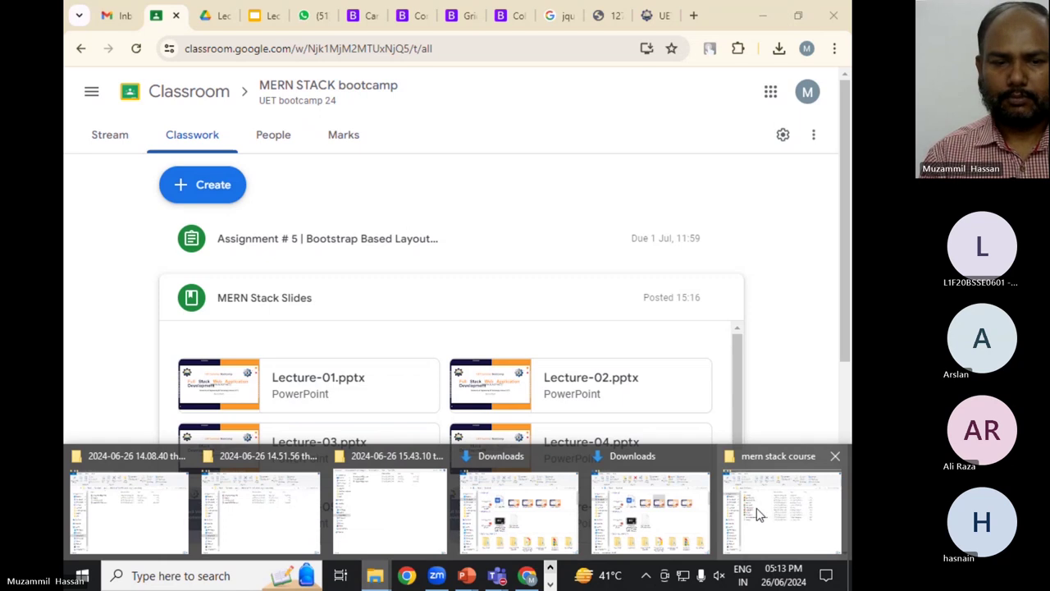
click(518, 512)
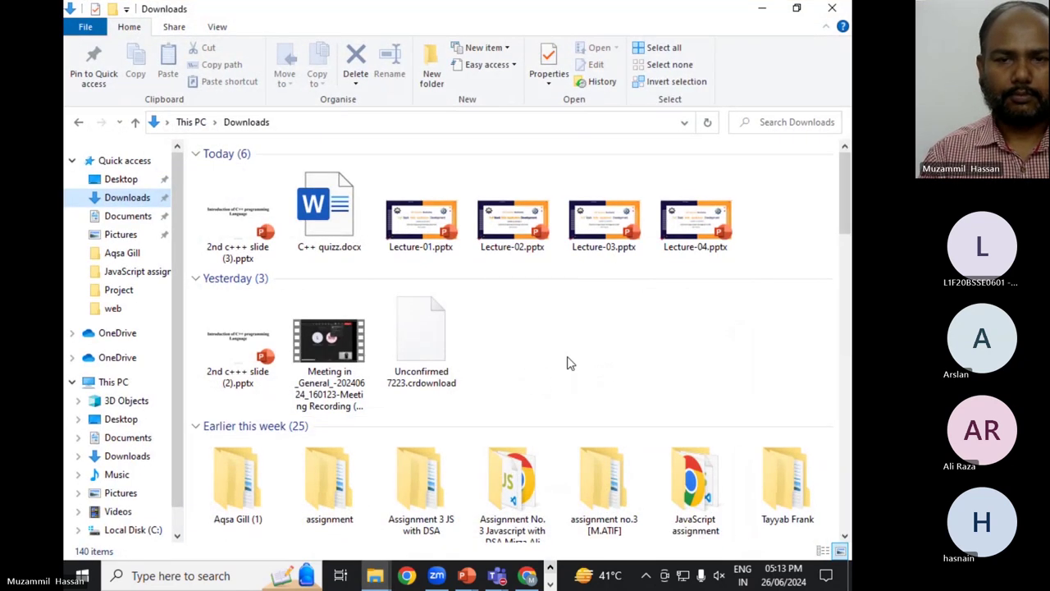
click(627, 230)
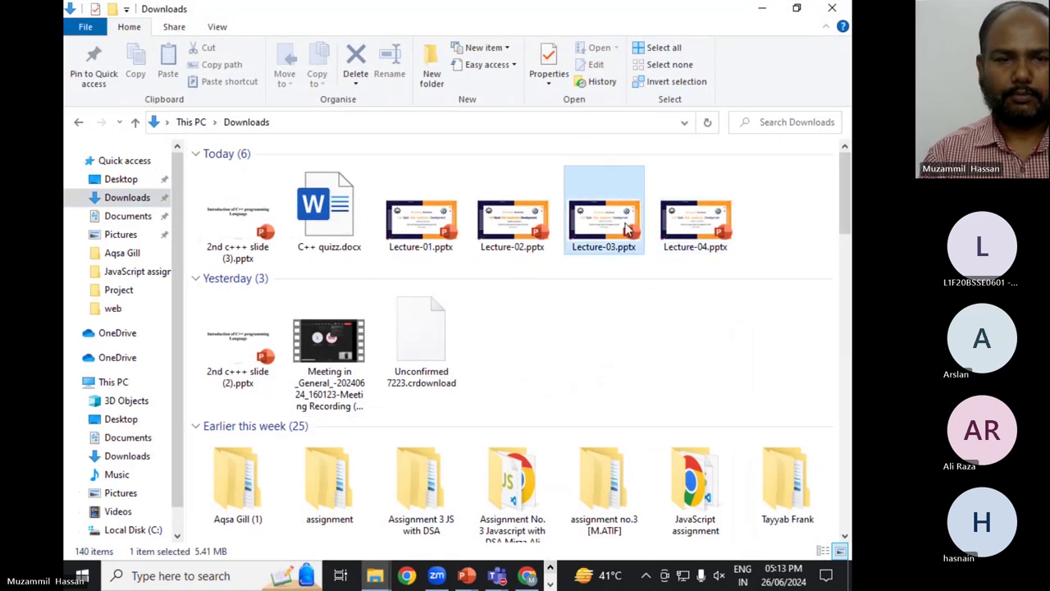